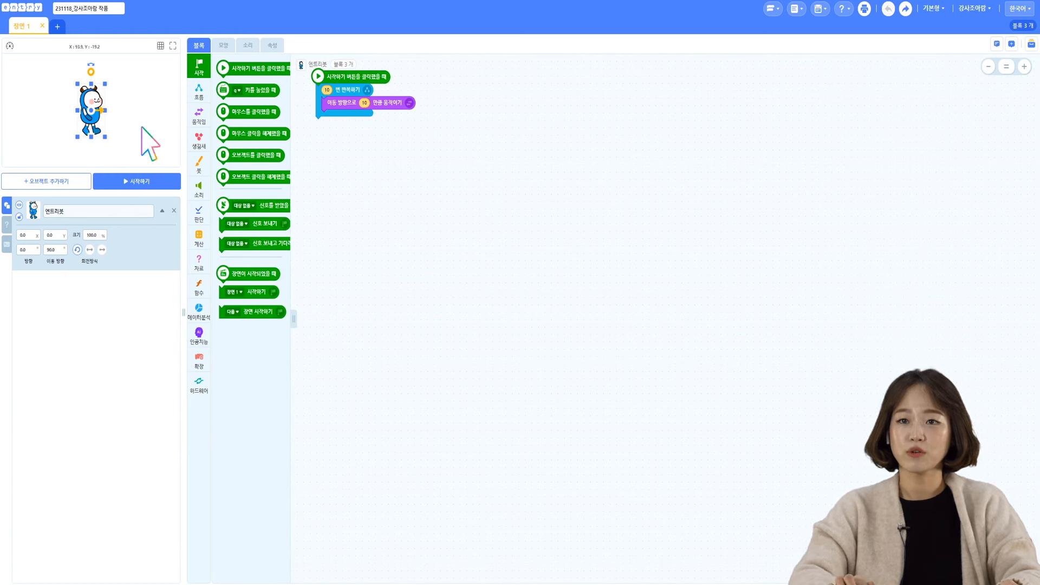
Delete the default robot object and add the 노을지는 들판 background and the 소피 character to the scene
left_click(174, 211)
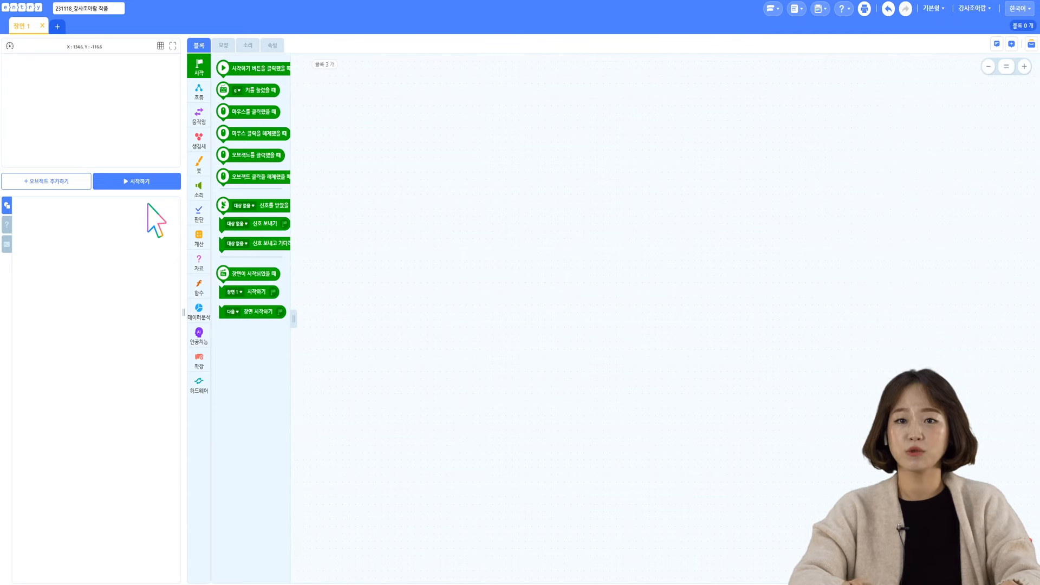
left_click(64, 183)
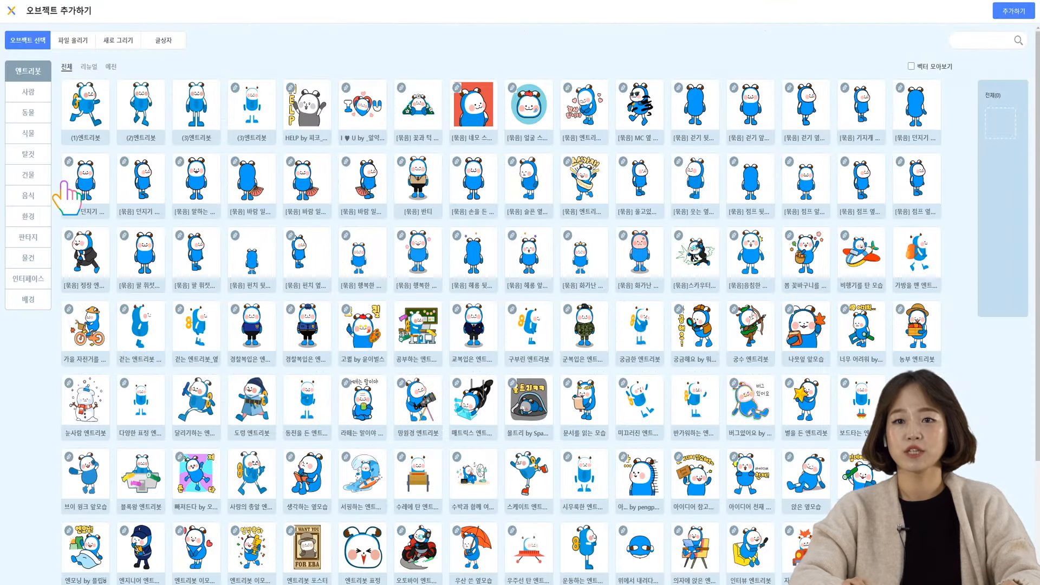
left_click(38, 301)
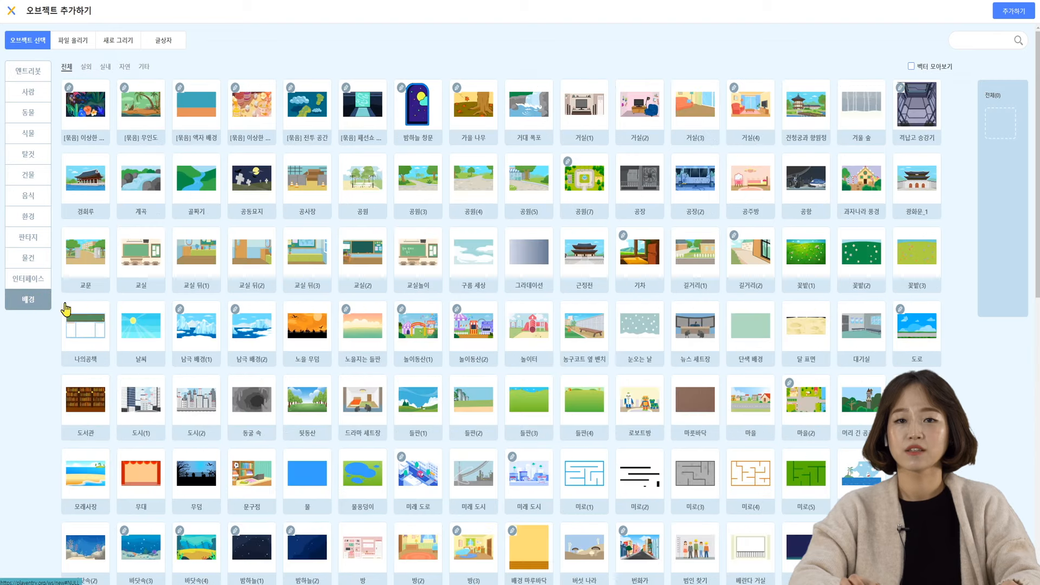
left_click(370, 333)
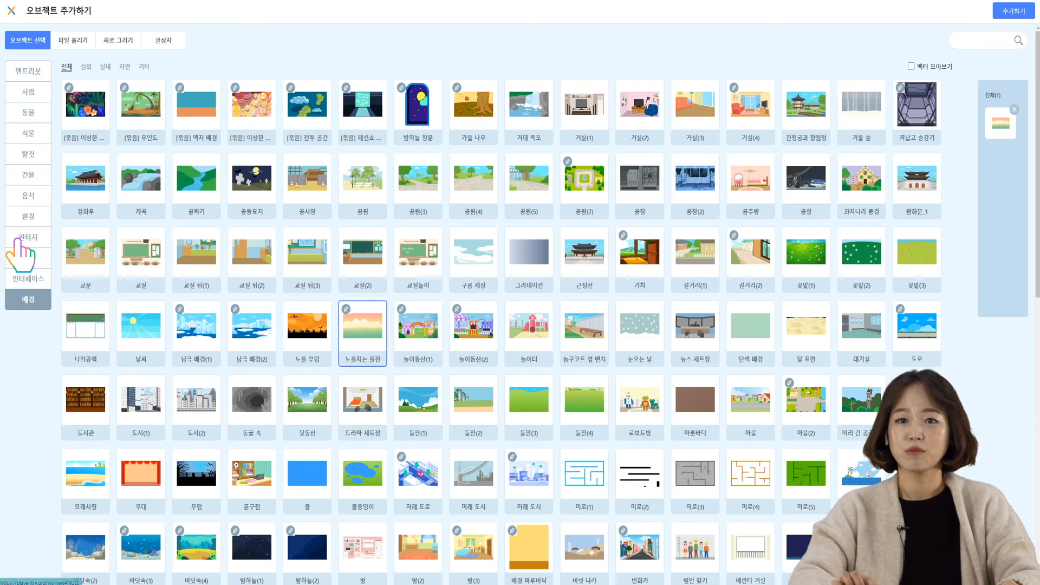
left_click(22, 238)
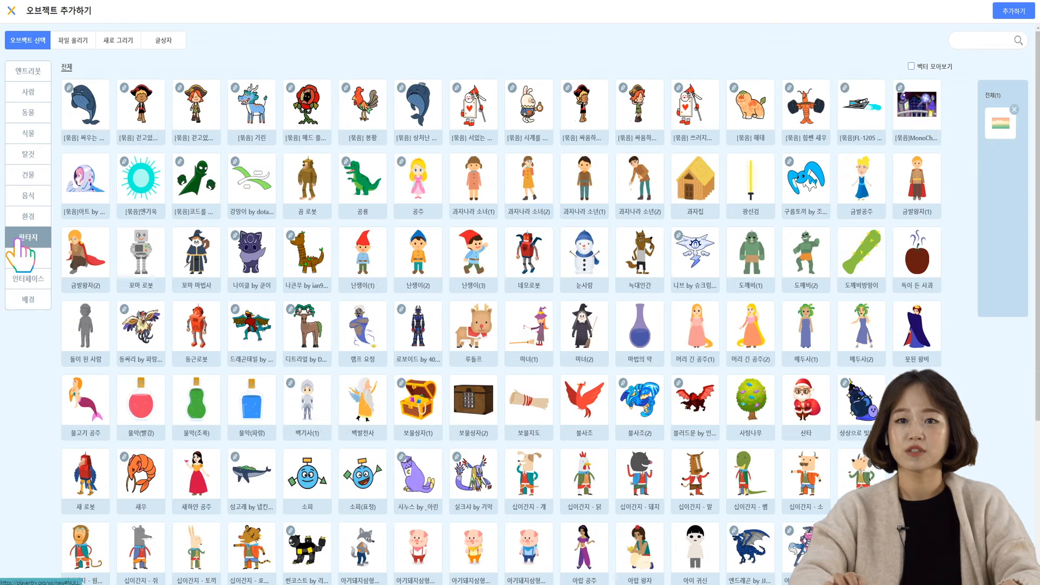
left_click(323, 493)
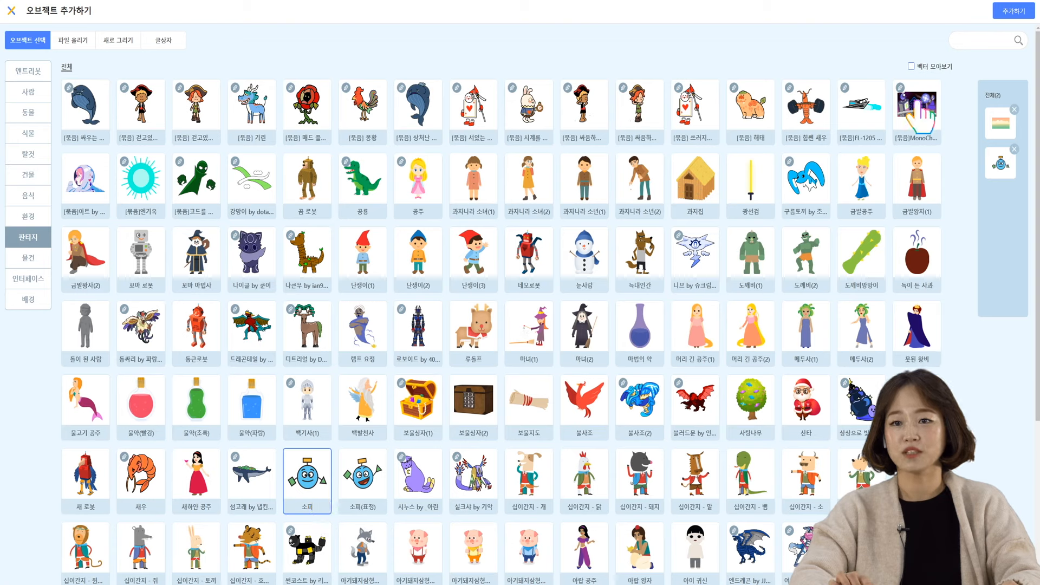
left_click(1005, 17)
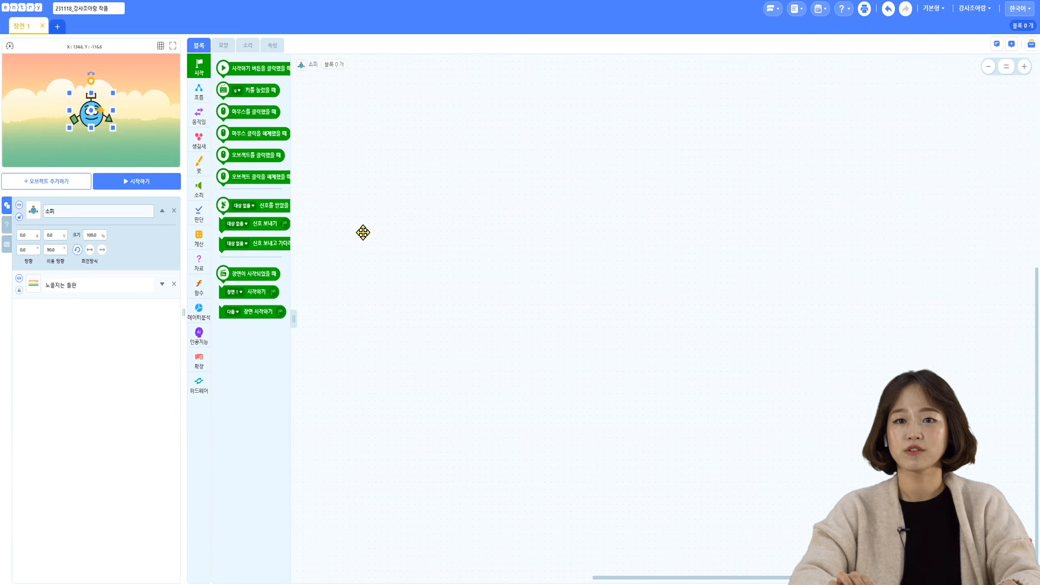
Enlarge the 소피 character on the stage to about 177% and keep it selected
mouse_move(114, 129)
left_mouse_down()
mouse_move(148, 158)
mouse_move(115, 131)
left_mouse_up()
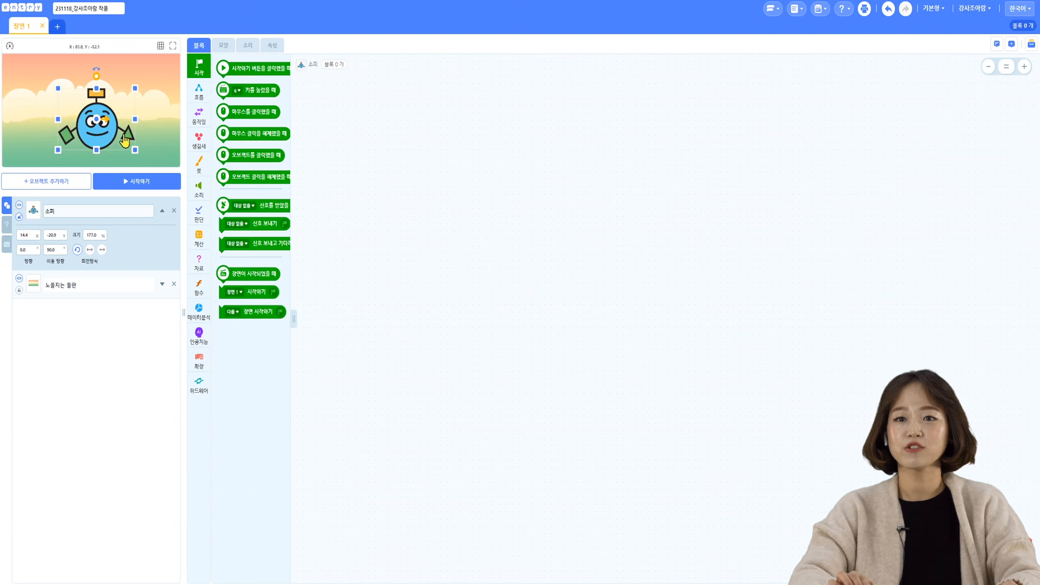
left_click(151, 142)
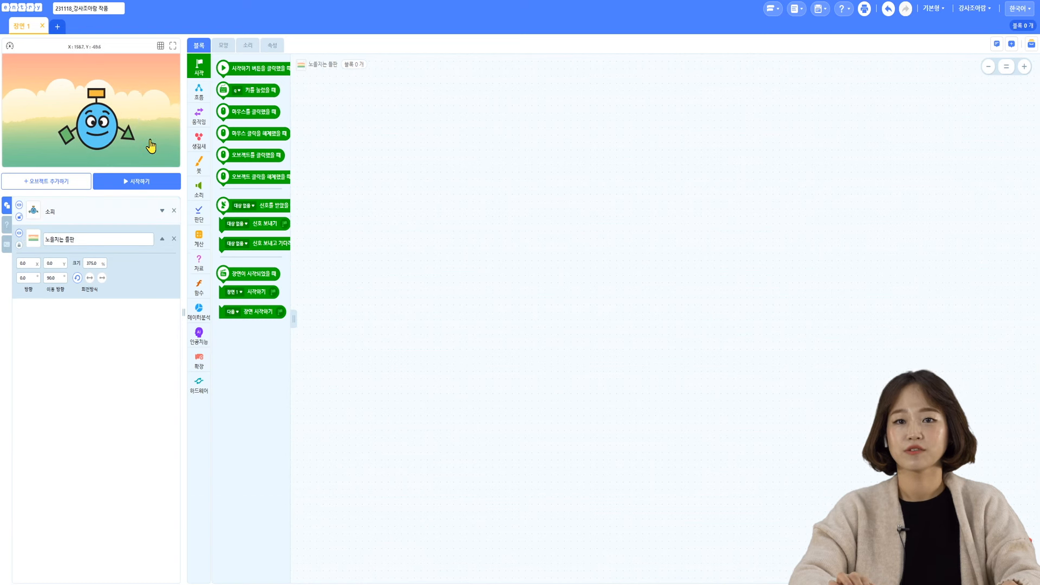
left_click(100, 127)
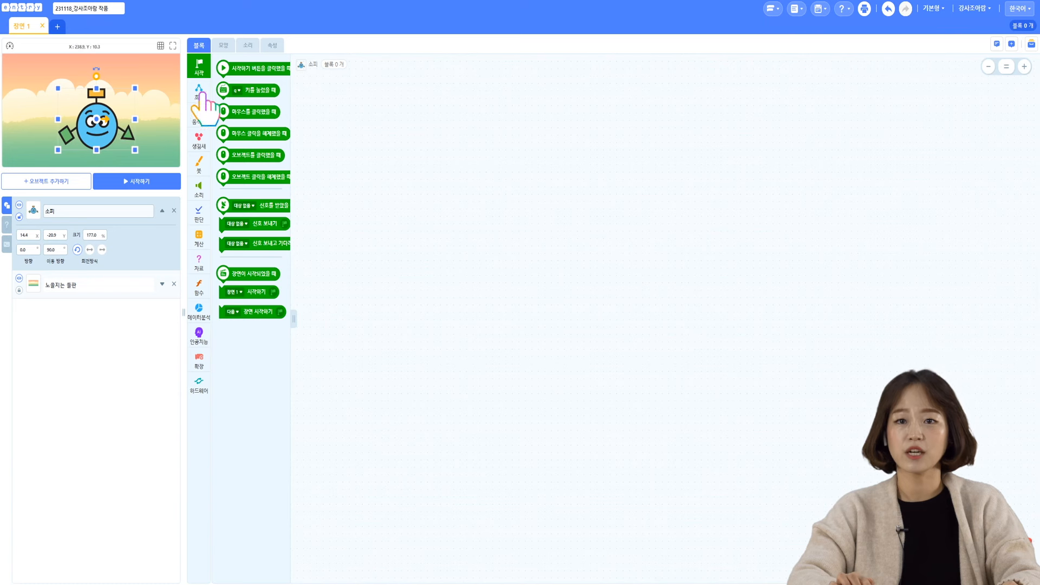
Delete the shapes 소피_2, 소피_3, 소피_4 and 소피_5 from the 소피 object
left_click(223, 46)
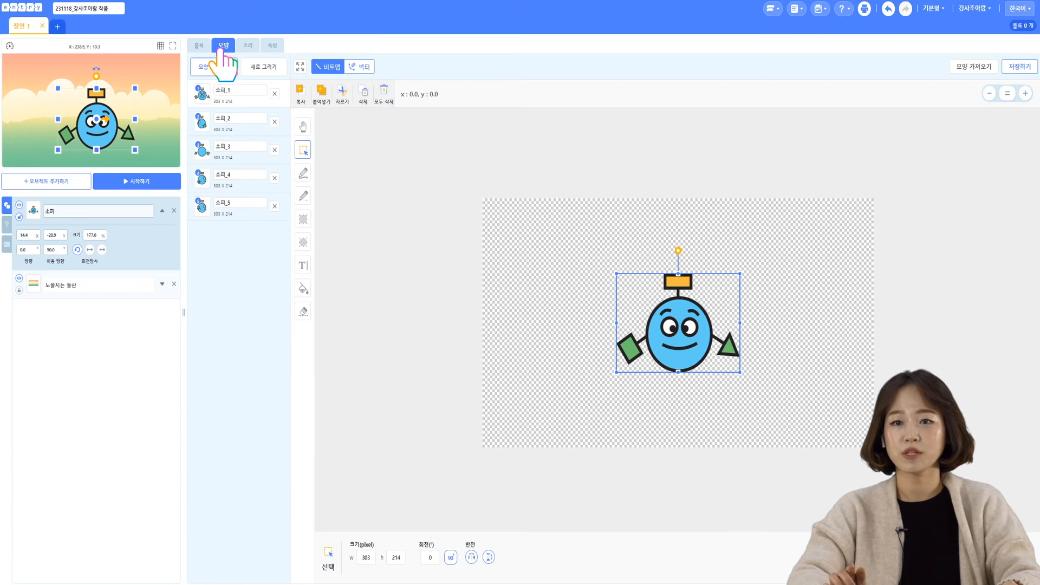
left_click(274, 121)
left_click(275, 122)
left_click(274, 122)
left_click(275, 122)
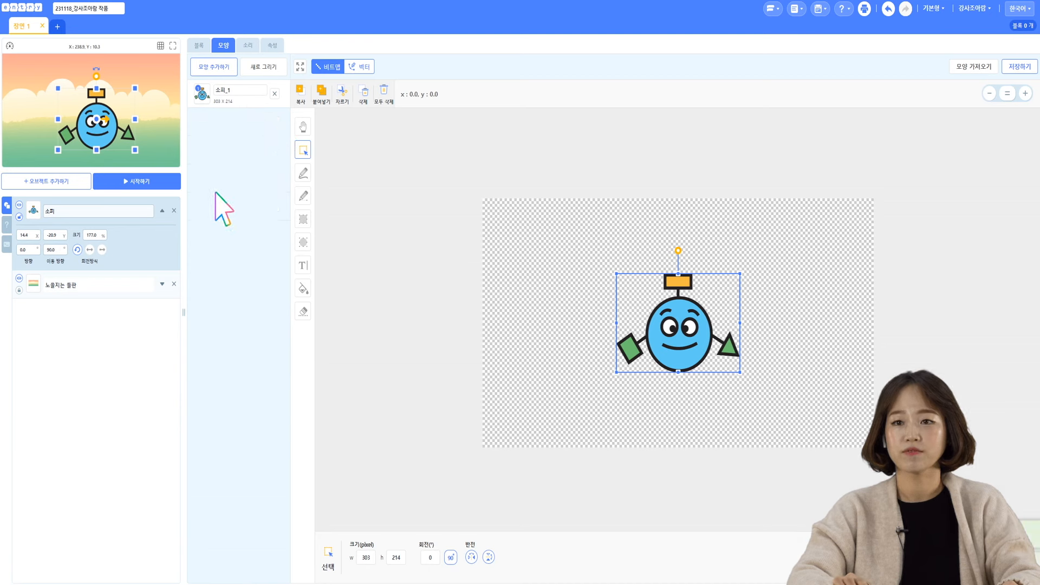
Search the shape library for 소피, add 소피_미소, 소피_신남 and 소피_활력 to the object, and make 소피_1 the active shape
left_click(219, 67)
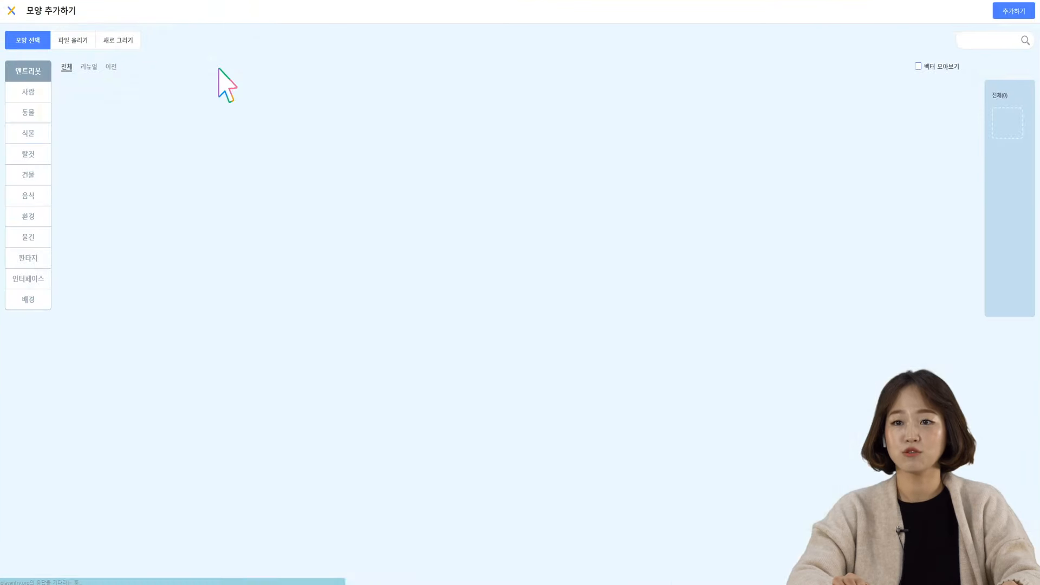
left_click(978, 40)
type("소피")
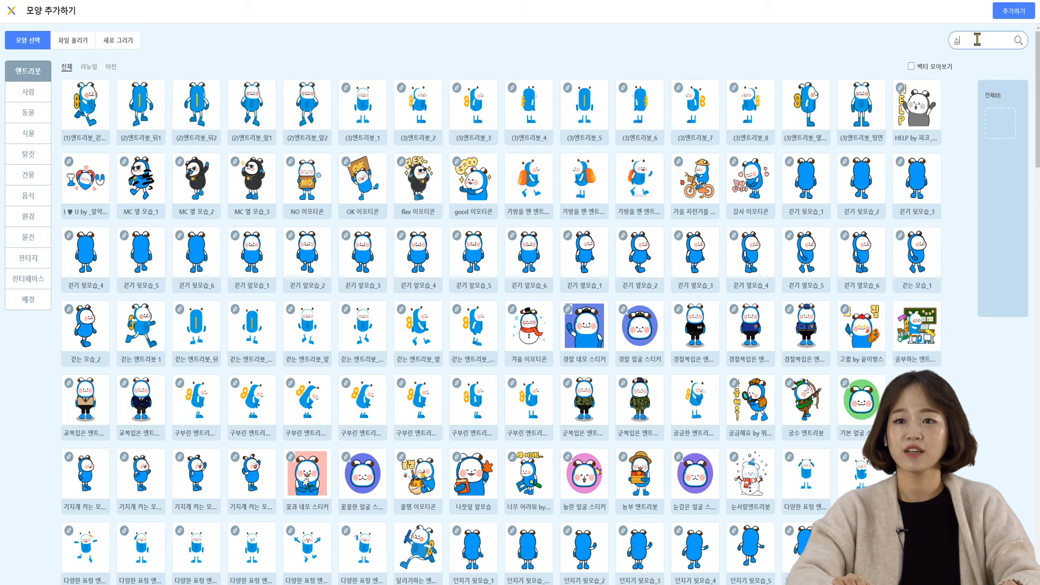
key("Return")
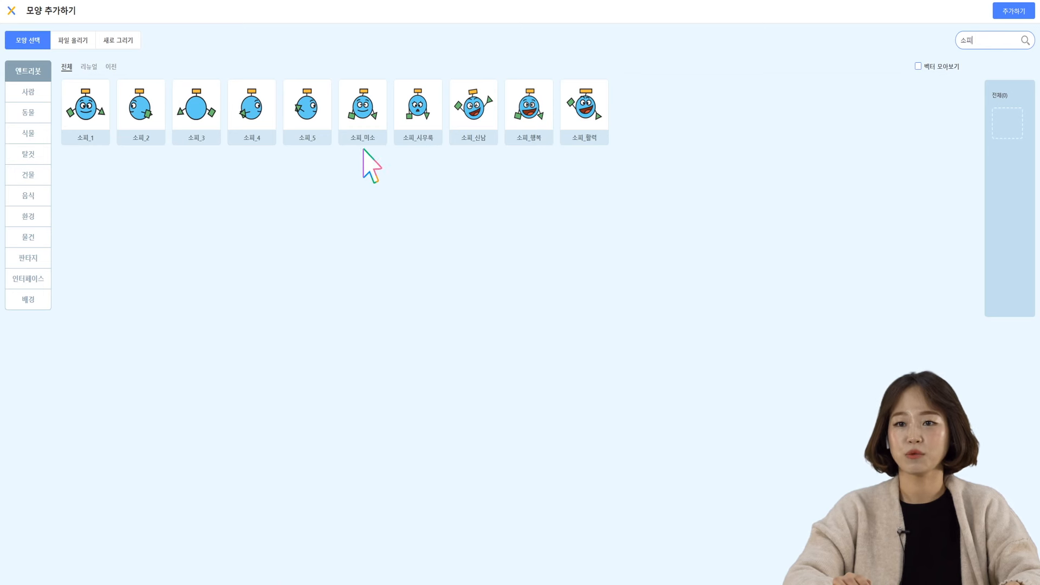
left_click(362, 113)
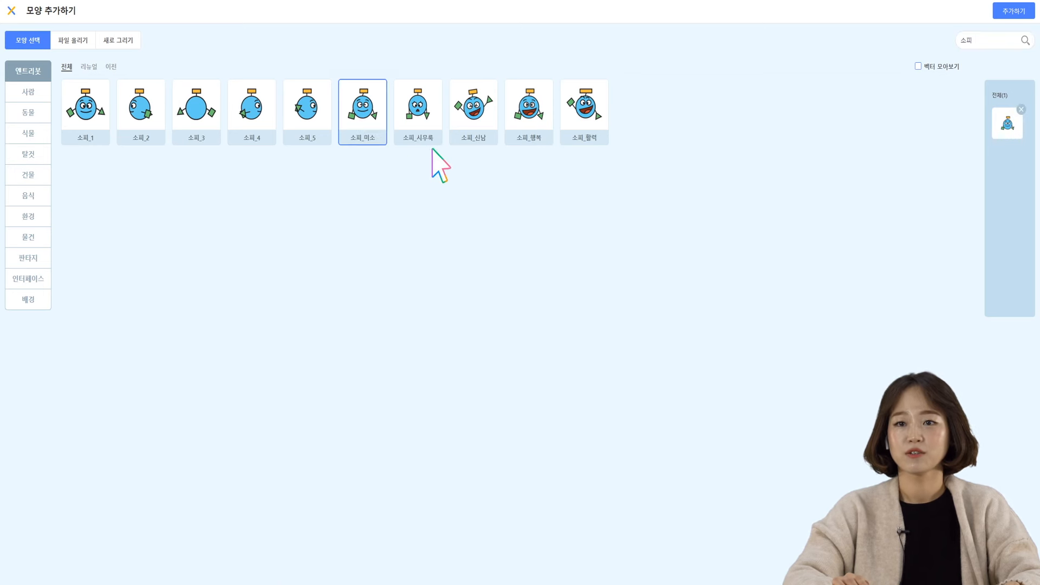
left_click(465, 117)
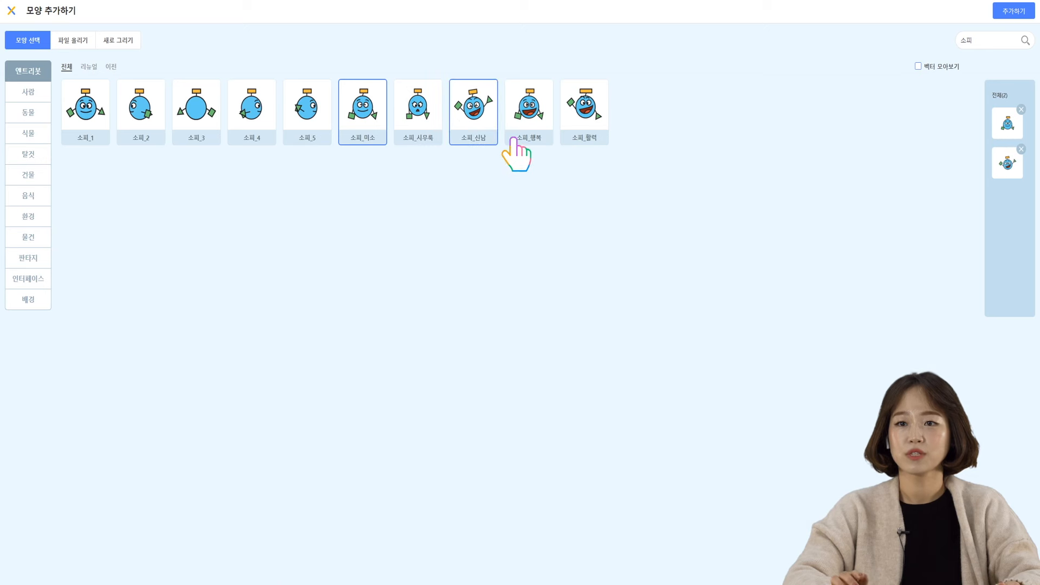
left_click(567, 117)
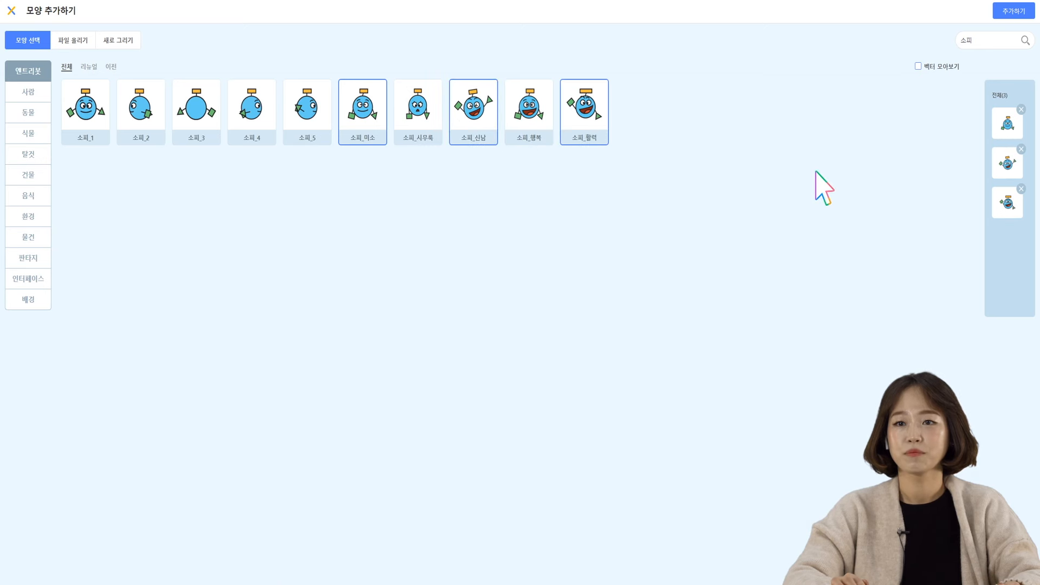
left_click(1020, 15)
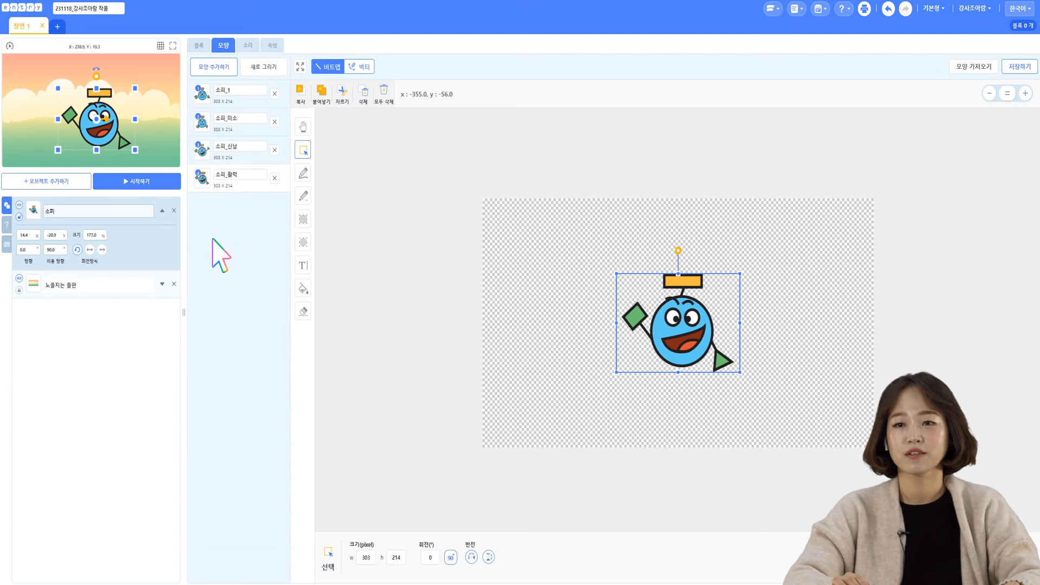
left_click(204, 95)
left_click(552, 321)
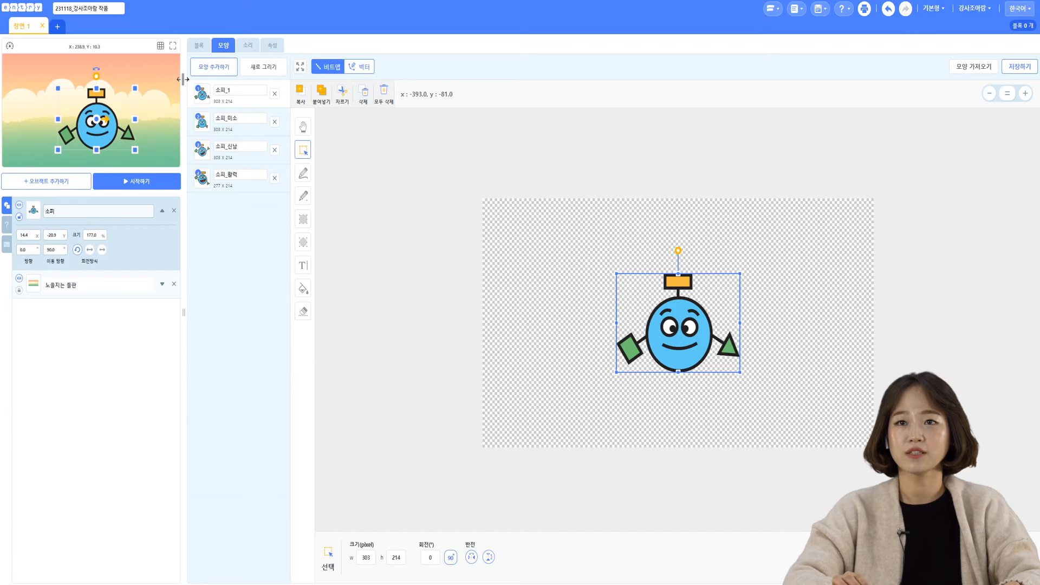
Start training a new artificial intelligence model of the image classification type (분류: 이미지)
left_click(200, 47)
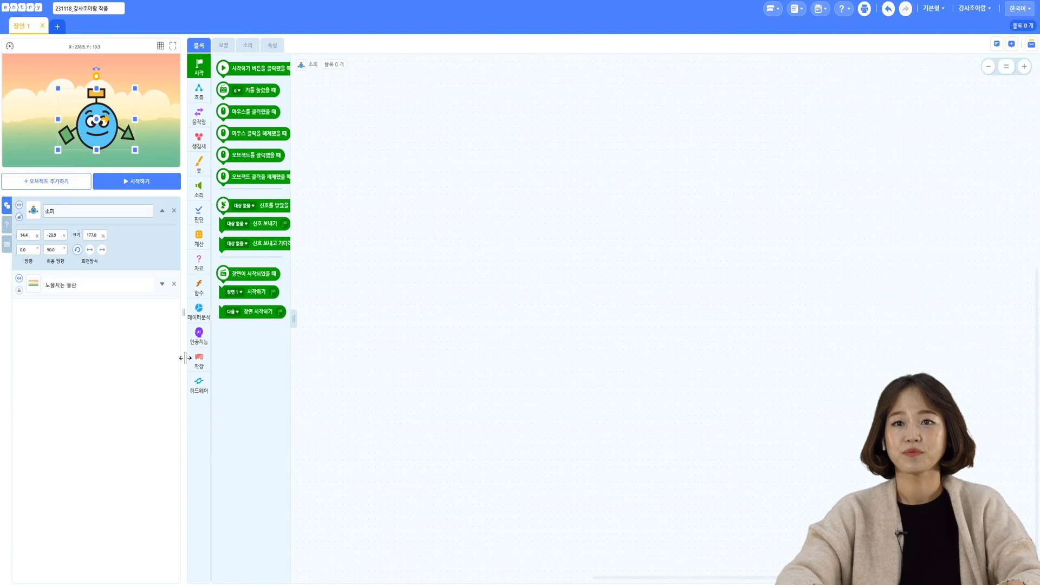
left_click(199, 337)
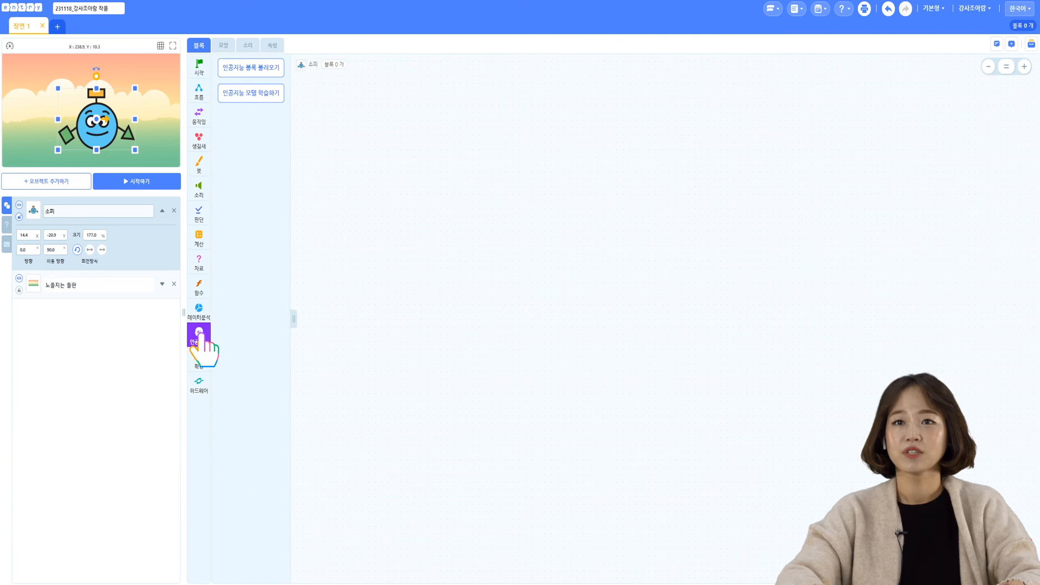
left_click(262, 94)
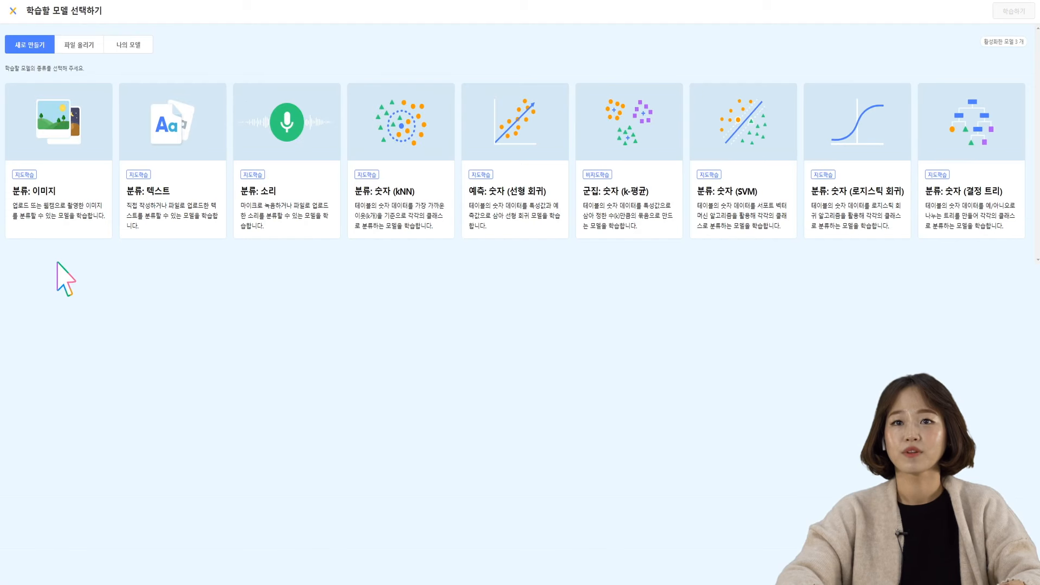
left_click(68, 206)
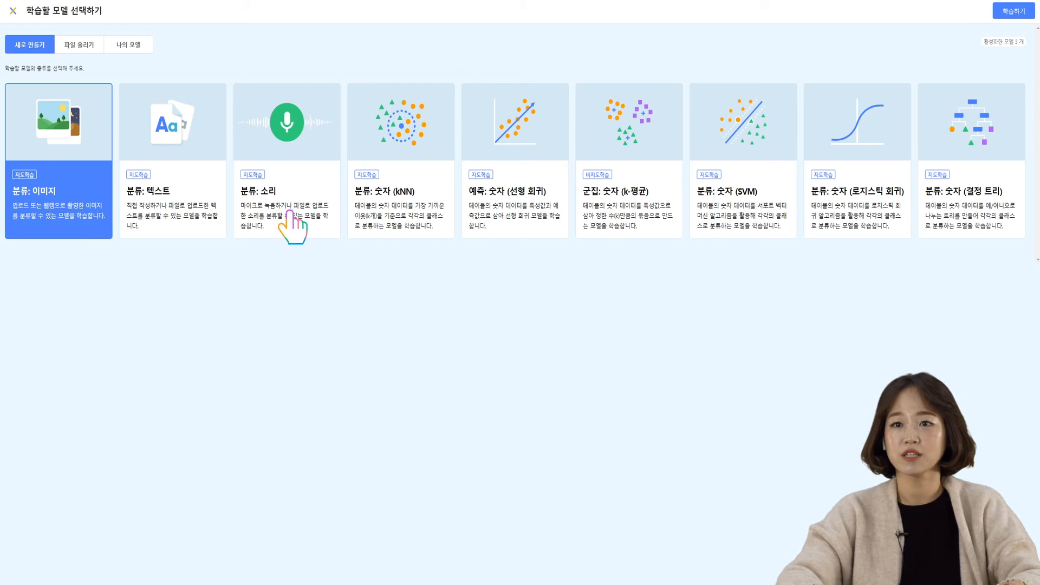
left_click(1014, 11)
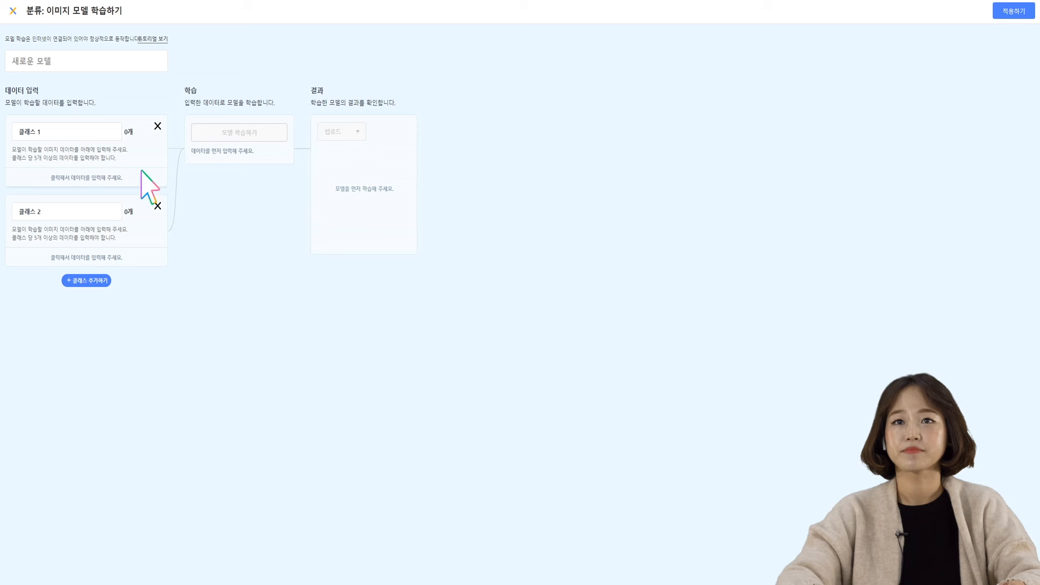
Name the new image classification model "O, X"
left_click(105, 64)
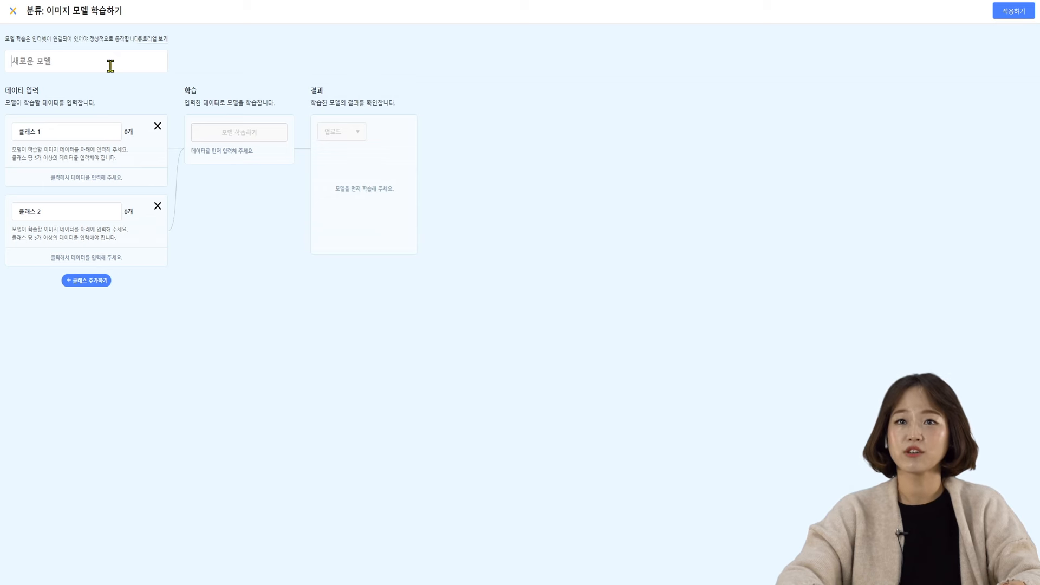
type("dl")
key("BackSpace")
key("BackSpace")
type("ㅇ")
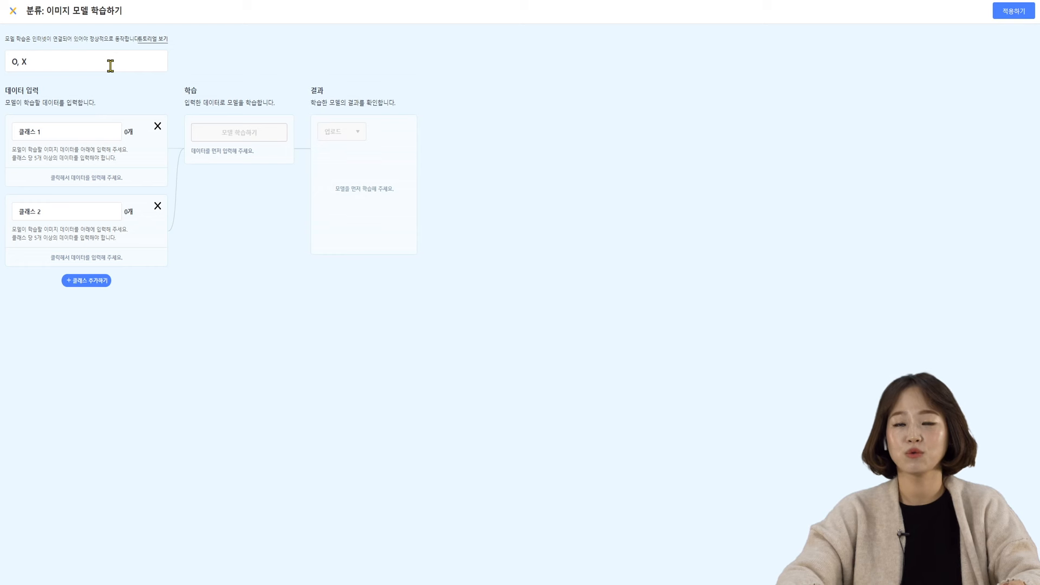
Rename the first class as O and set its data input method to camera capture (촬영)
left_click(63, 126)
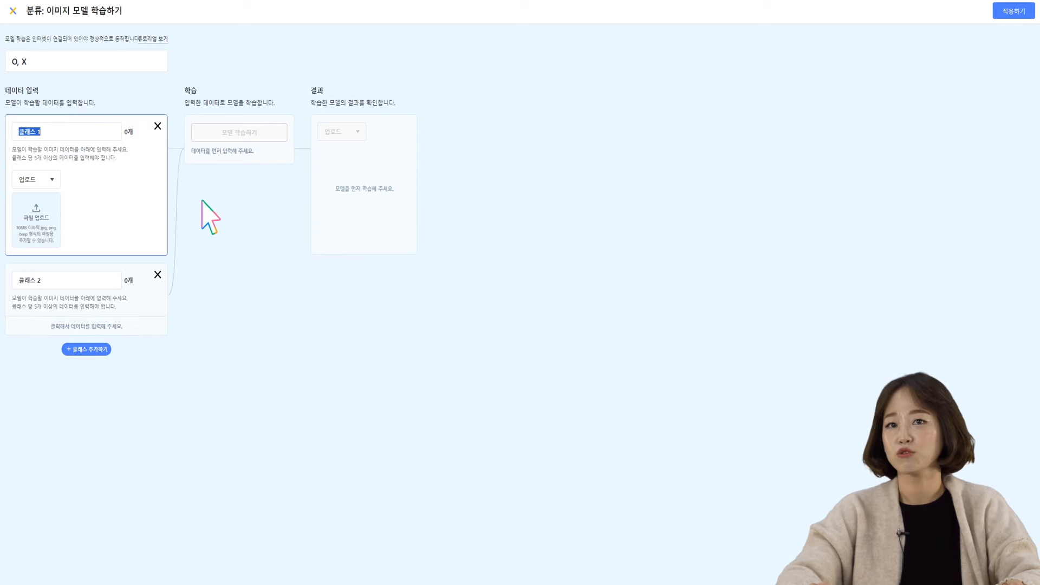
type("O")
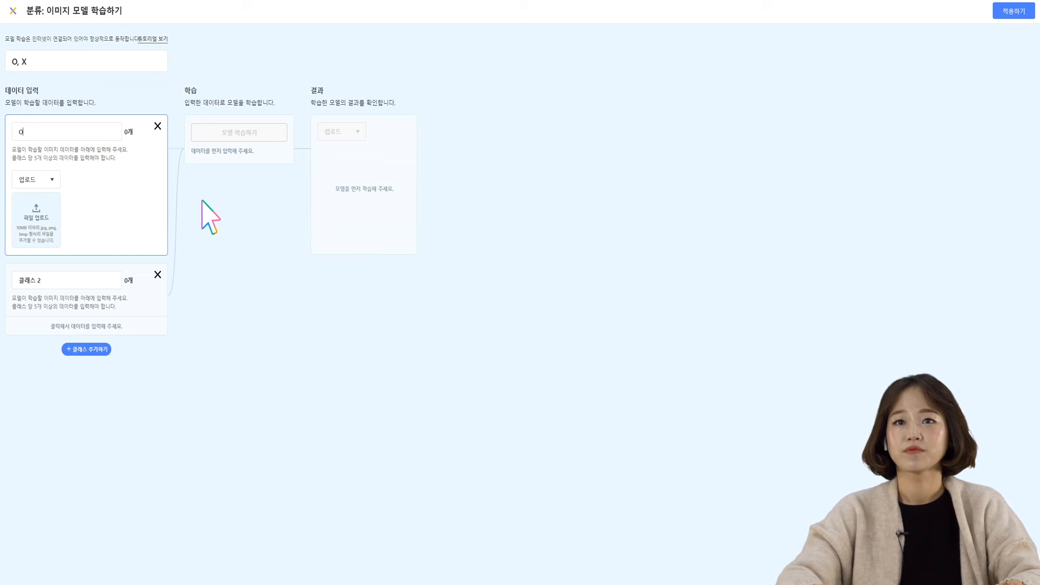
left_click(54, 182)
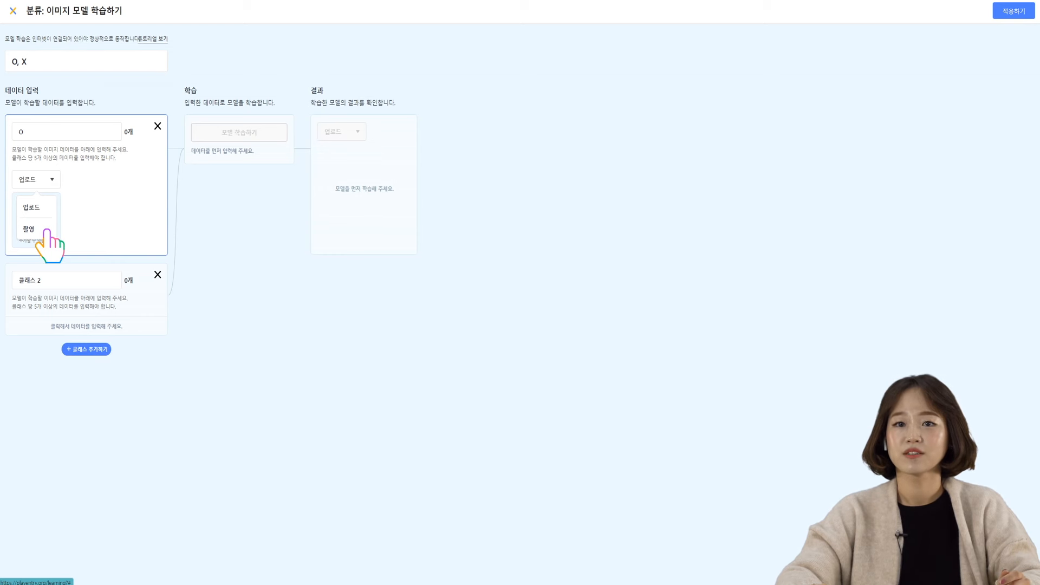
left_click(47, 229)
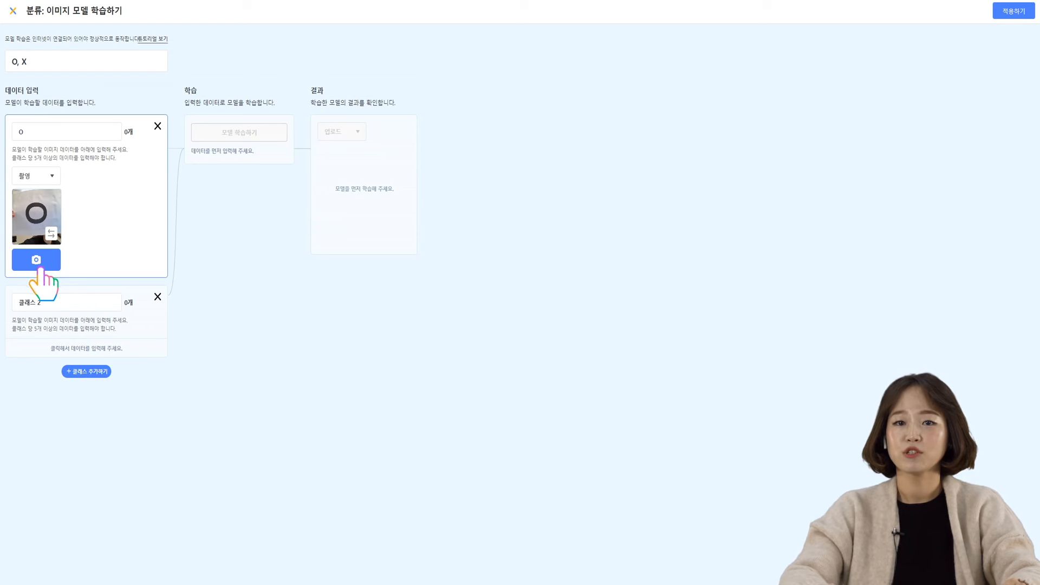
Capture 14 camera images of the O sign at varied angles and distances as data for class O
left_click(47, 265)
left_click(48, 266)
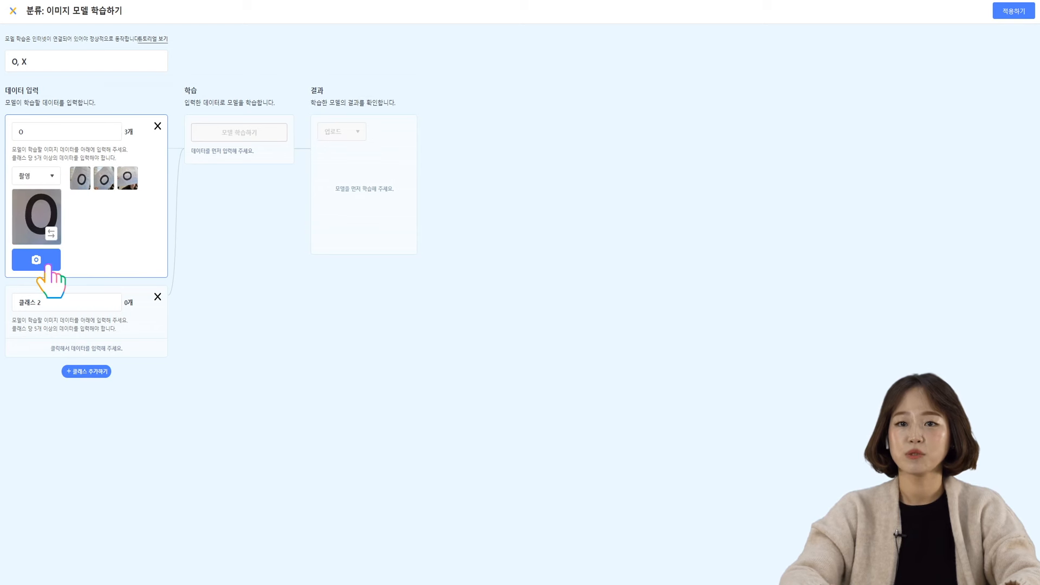
left_click(49, 266)
left_click(48, 266)
left_click(48, 266)
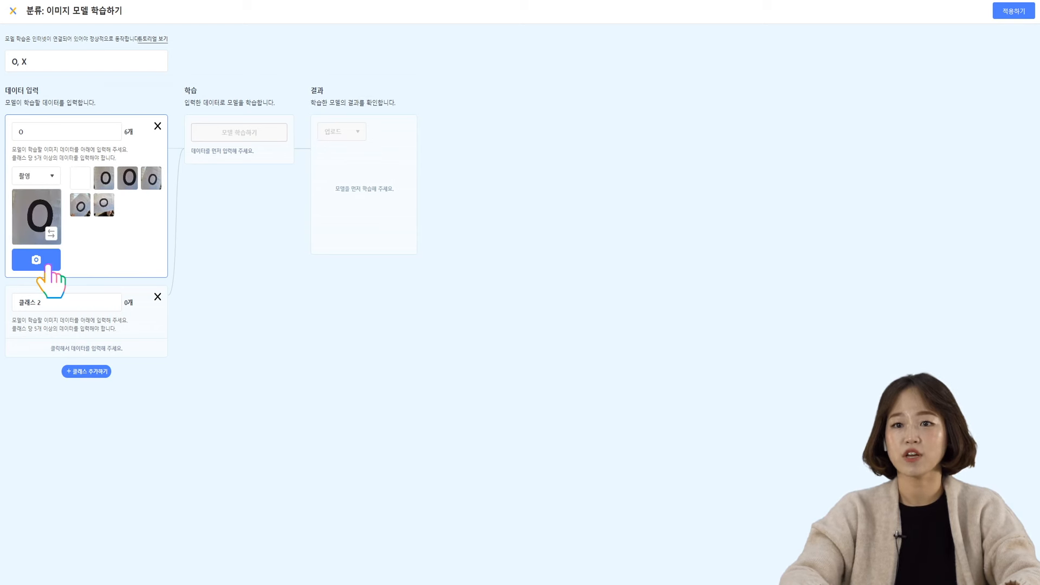
left_click(48, 266)
left_click(48, 266)
left_click(48, 265)
left_click(49, 265)
left_click(49, 266)
left_click(48, 266)
left_click(48, 266)
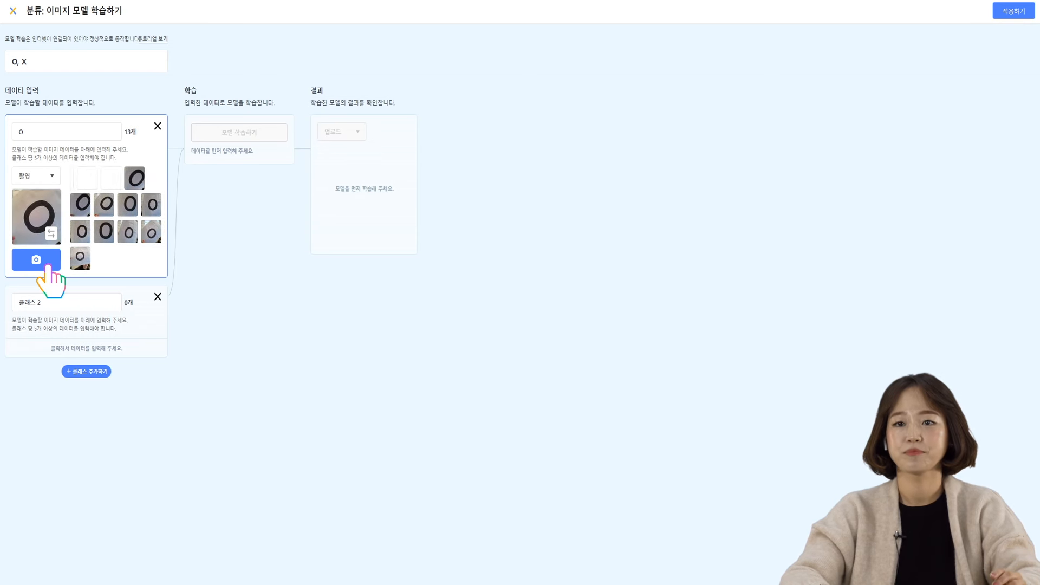
left_click(48, 265)
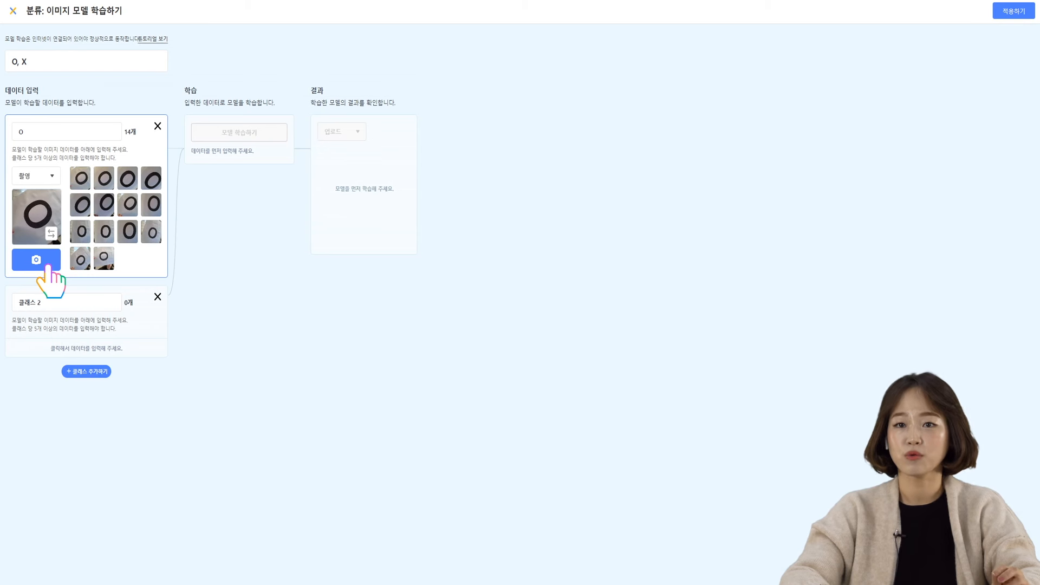
Capture more camera images of the O sign at varied angles and distances until class O holds 31 images
left_click(49, 266)
left_click(48, 265)
left_click(49, 266)
left_click(48, 266)
left_click(48, 265)
left_click(48, 266)
left_click(48, 265)
left_click(48, 265)
left_click(48, 265)
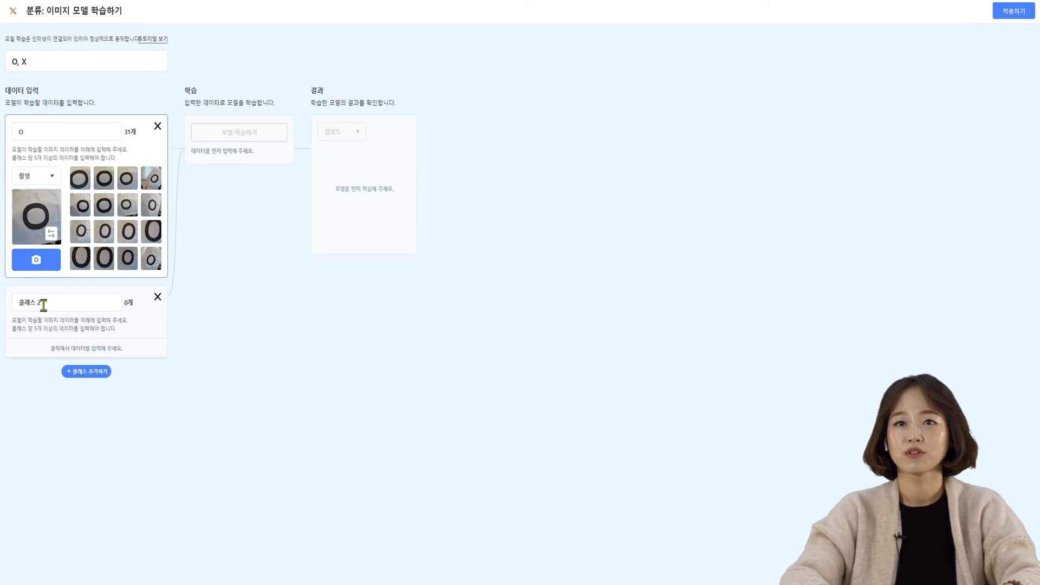
Rename the second class as X and open it for camera data input
left_click(50, 302)
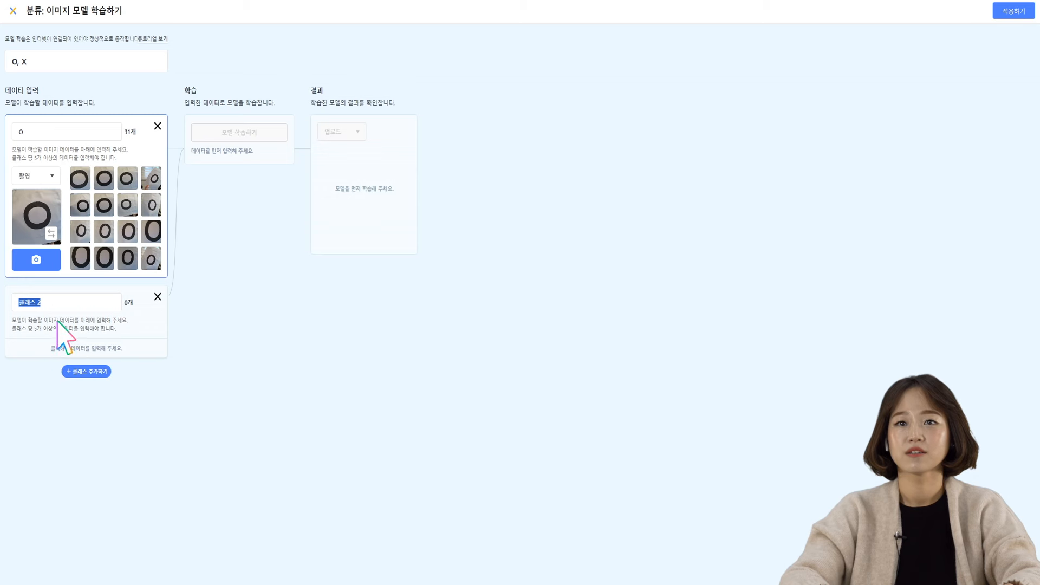
type("X")
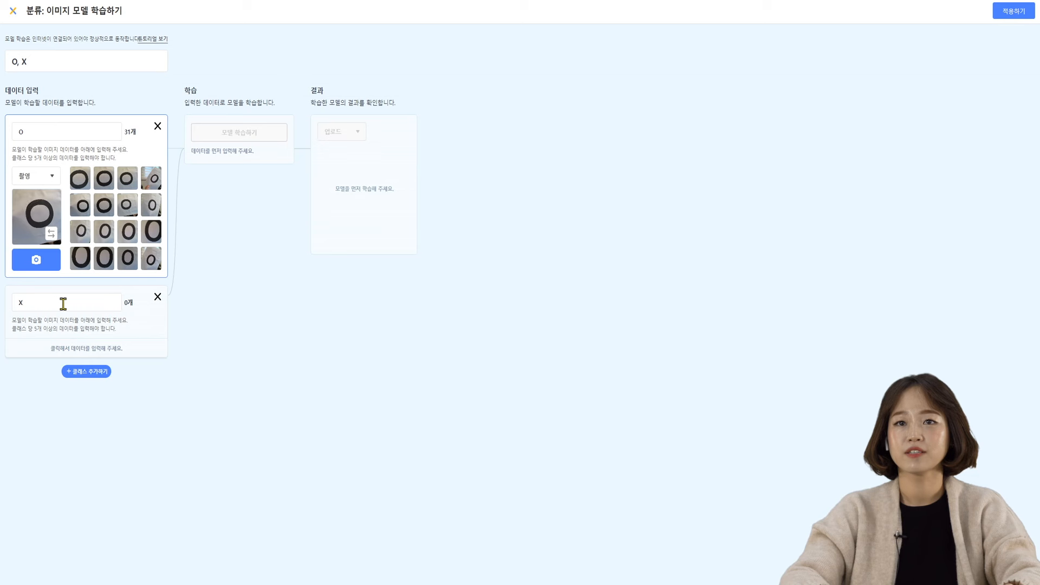
left_click(110, 328)
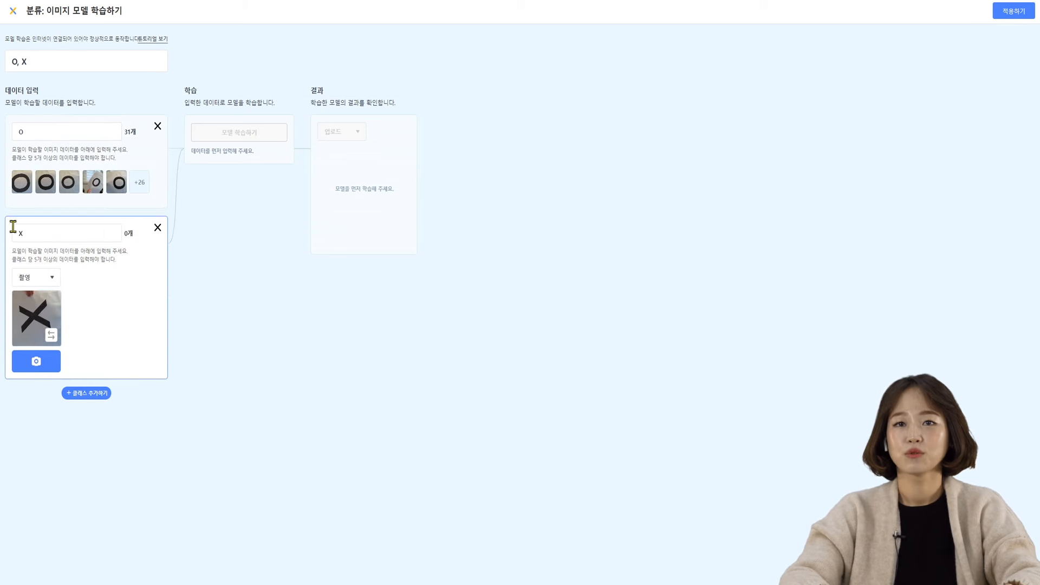
Capture 26 camera images of the X sign at varied angles and distances as data for class X
left_click(49, 368)
left_click(50, 368)
left_click(49, 367)
left_click(49, 367)
left_click(49, 368)
left_click(49, 368)
left_click(49, 368)
left_click(49, 368)
left_click(49, 367)
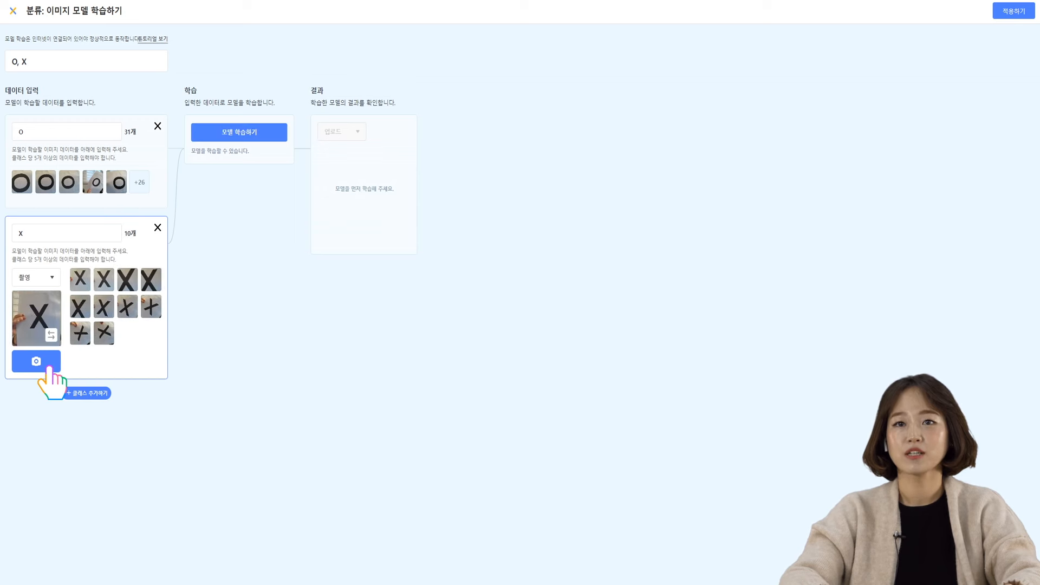
left_click(49, 368)
left_click(49, 368)
left_click(49, 368)
left_click(49, 368)
left_click(49, 368)
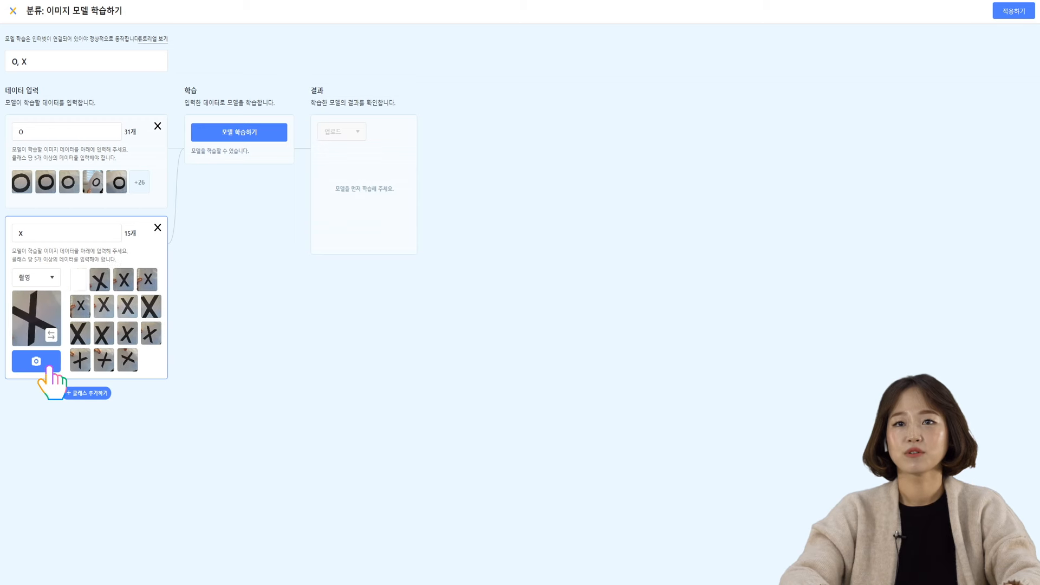
left_click(50, 367)
left_click(49, 368)
left_click(50, 368)
left_click(49, 368)
left_click(49, 368)
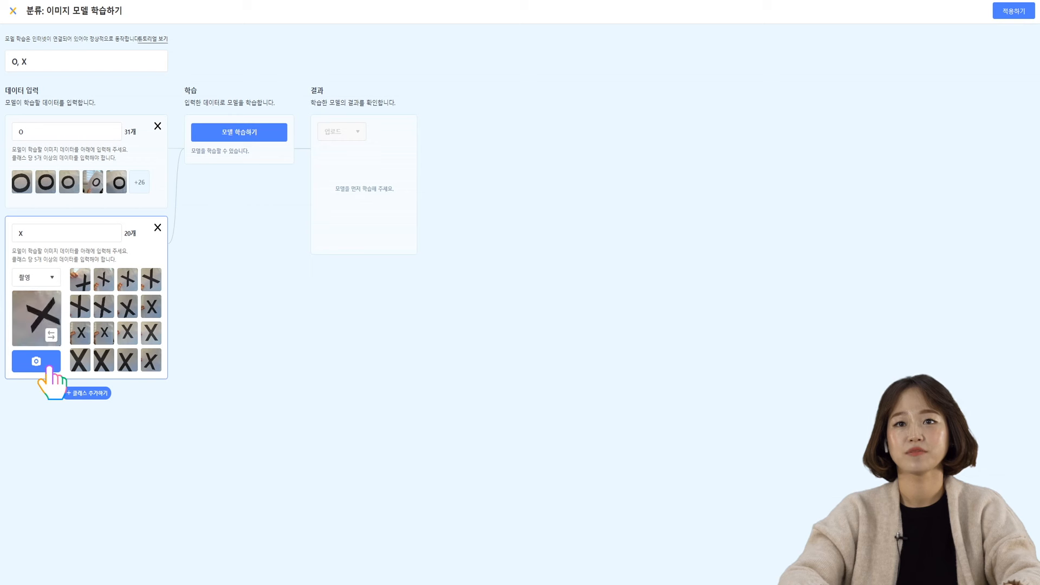
left_click(50, 368)
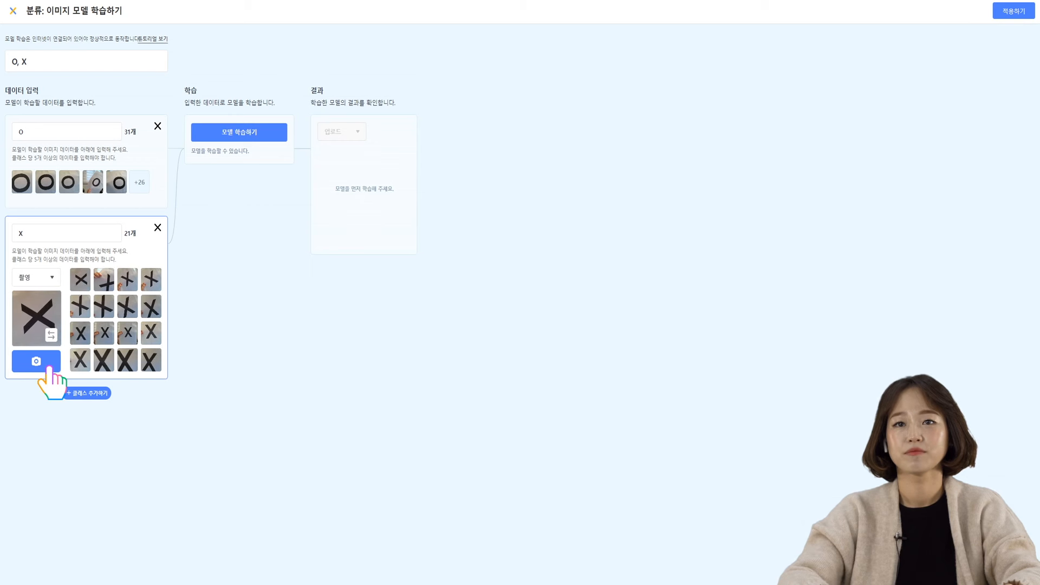
left_click(49, 368)
left_click(50, 368)
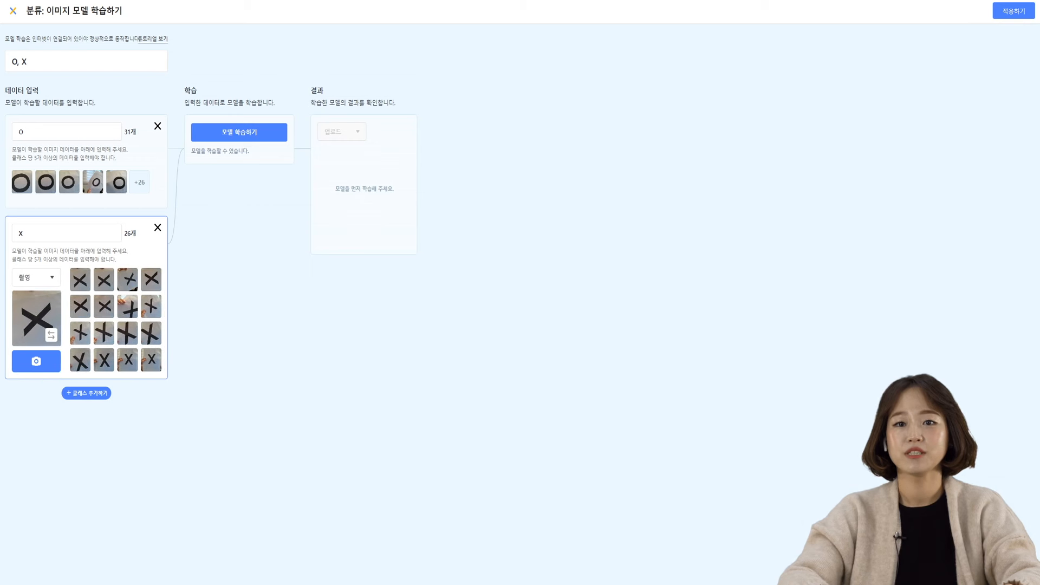
Train the O, X model and test its classification using camera capture (촬영) as the test input
left_click(256, 133)
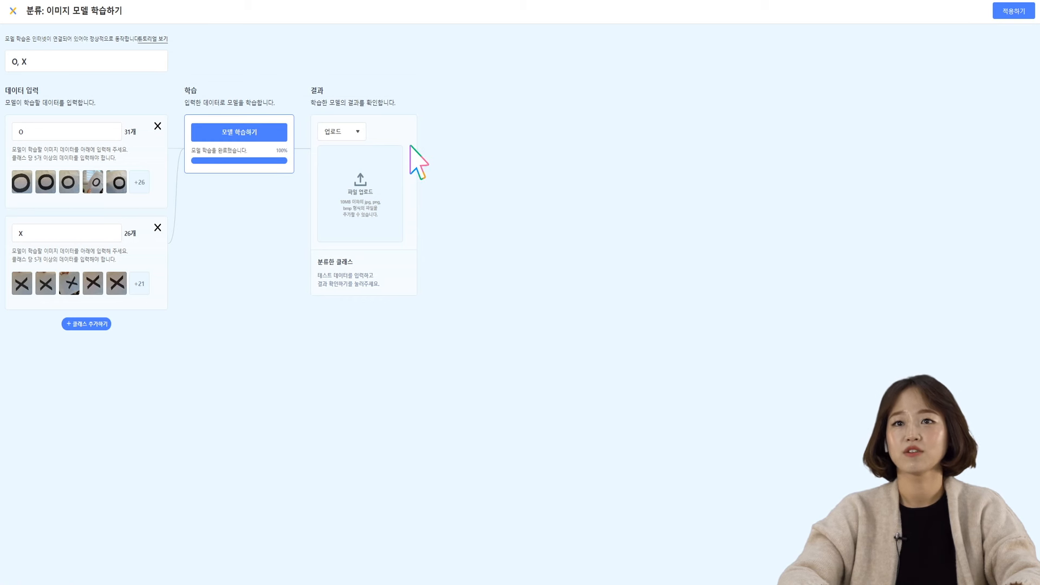
left_click(353, 132)
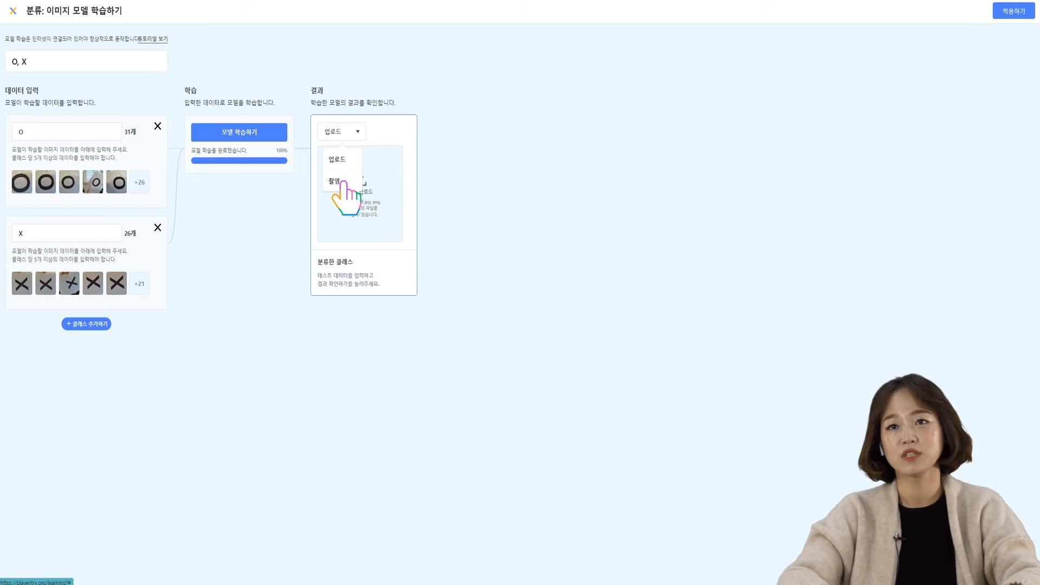
left_click(343, 184)
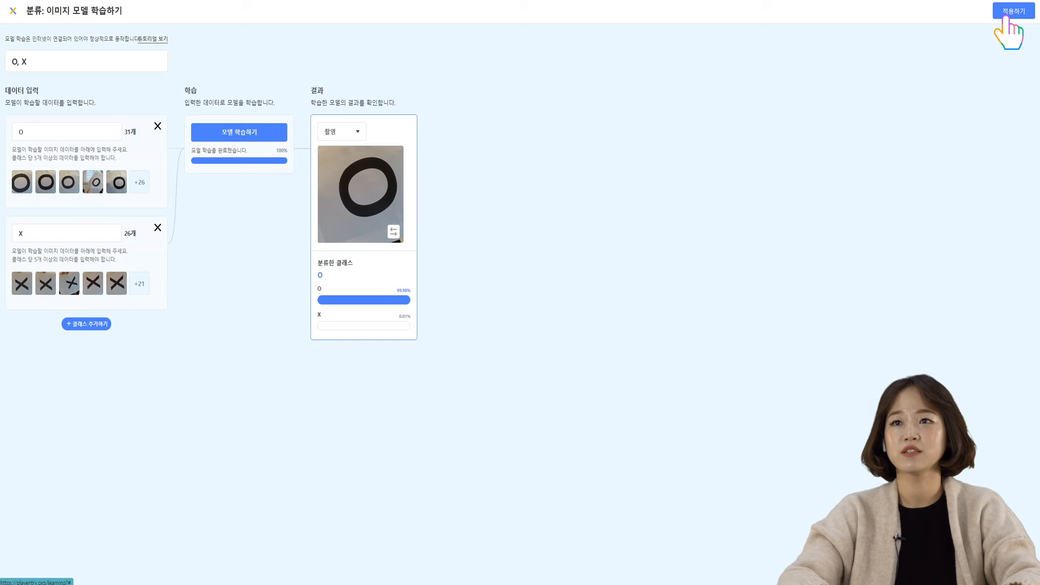
Apply the trained O, X image model to the project
left_click(1006, 17)
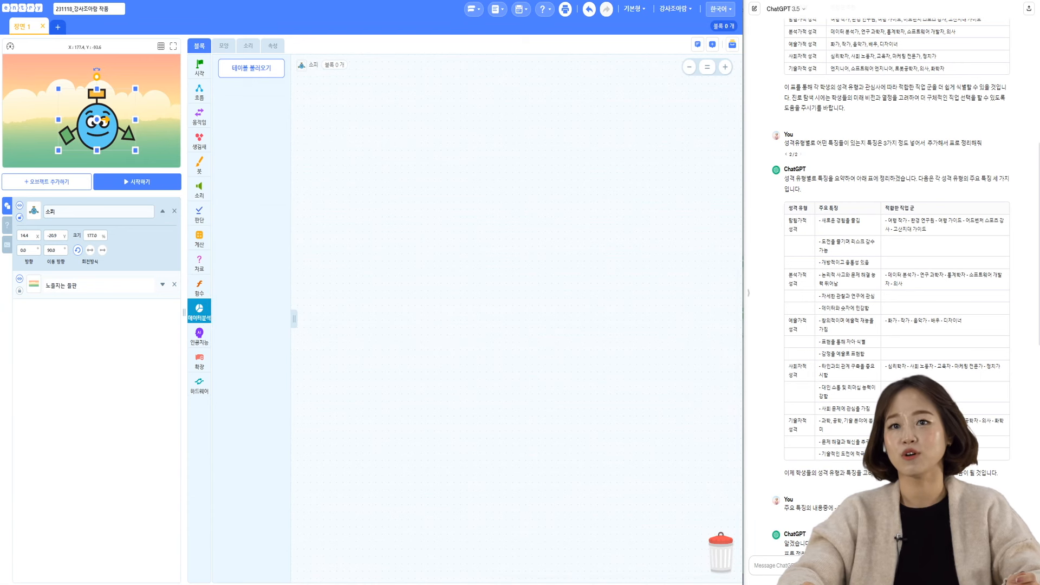
Review the ways of adding a data table and create a new blank table for direct data entry (테이블 새로 만들기)
left_click(261, 77)
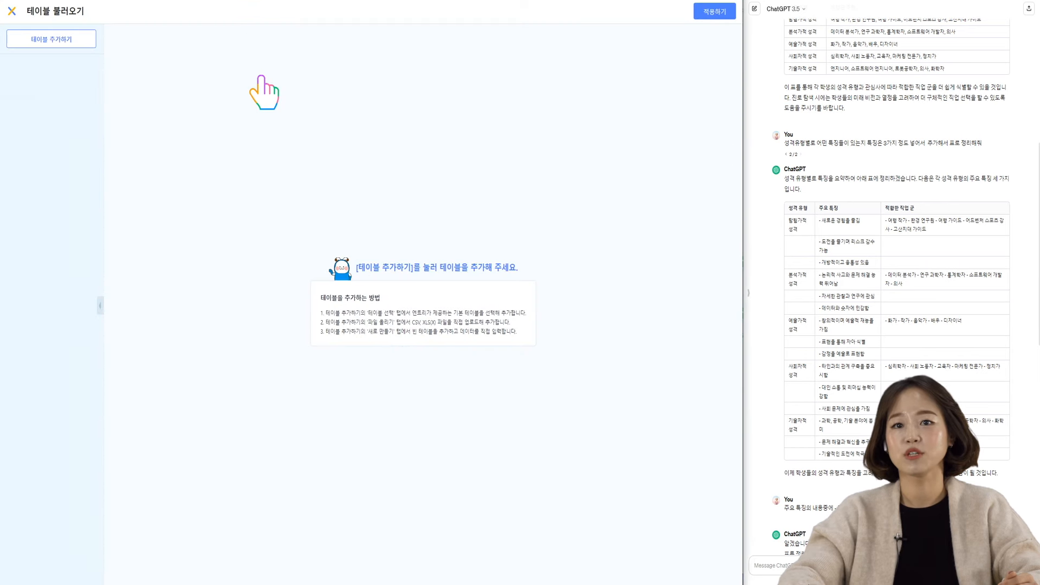
left_click(60, 43)
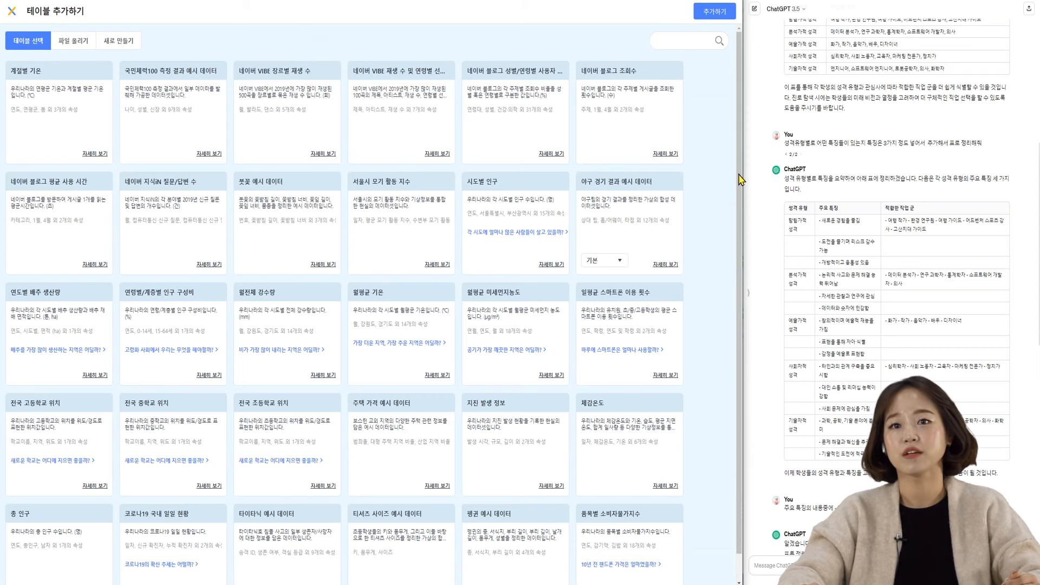
scroll(743, 202, "down", 1)
scroll(743, 228, "up", 1)
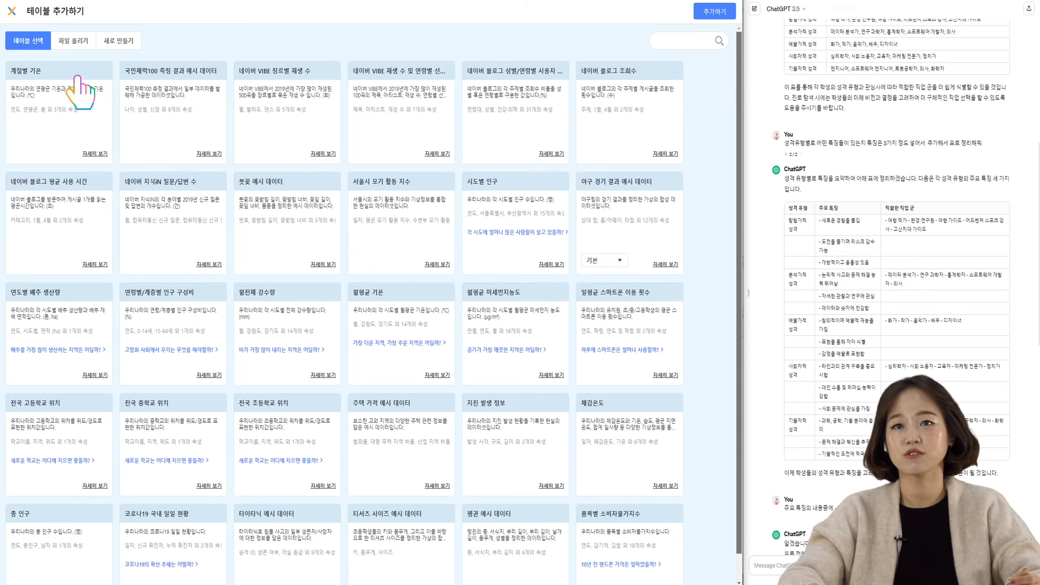
left_click(64, 47)
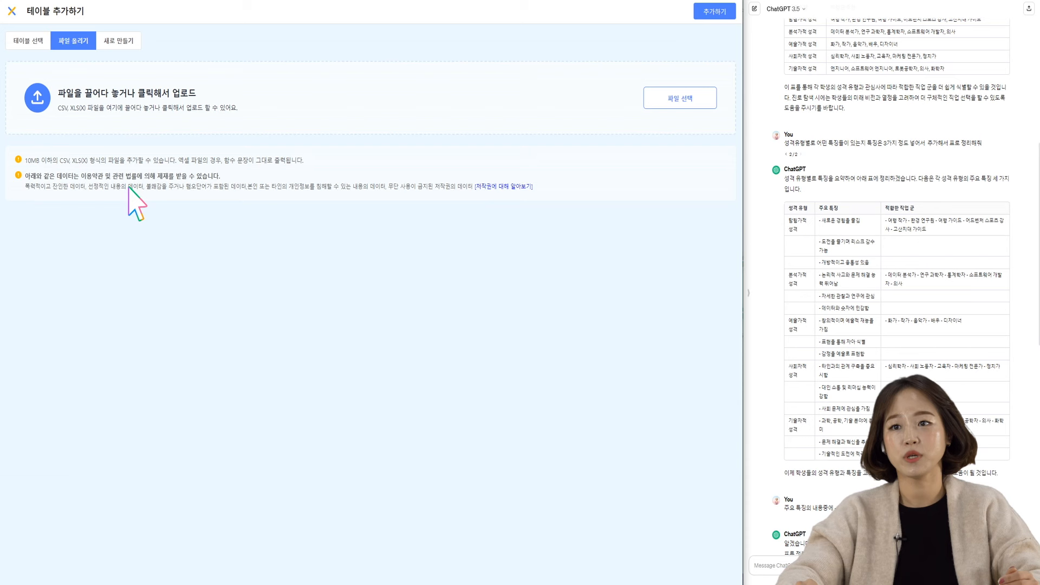
left_click(130, 41)
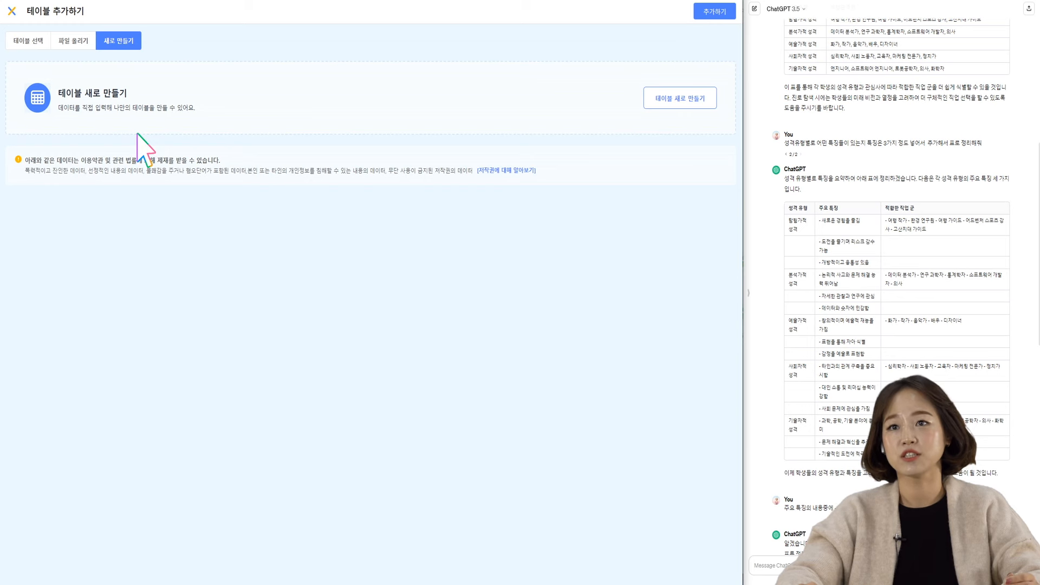
left_click(657, 105)
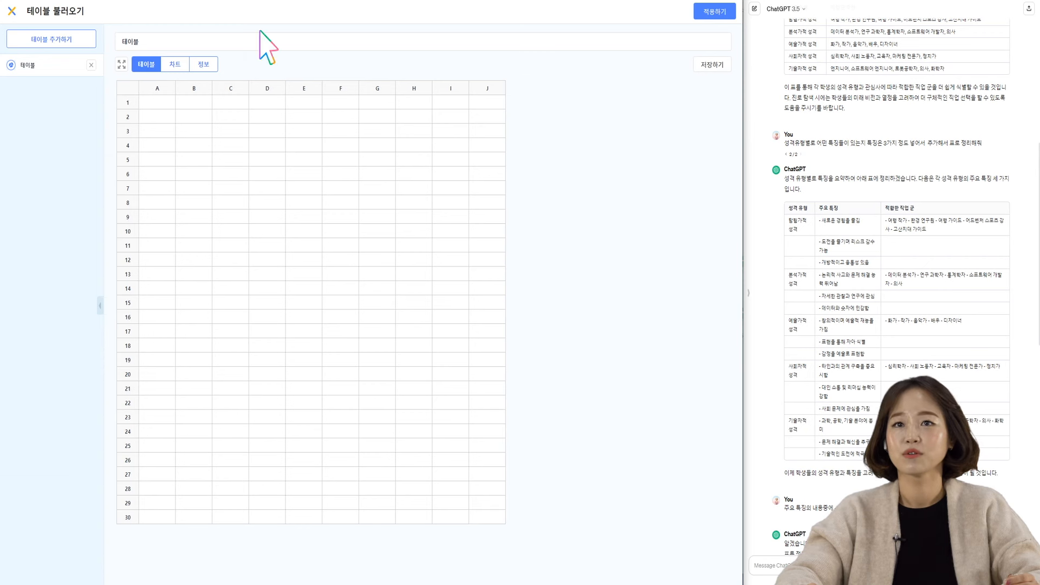
Name the new table "성격에 따른 직업군"
key("BackSpace")
key("BackSpace")
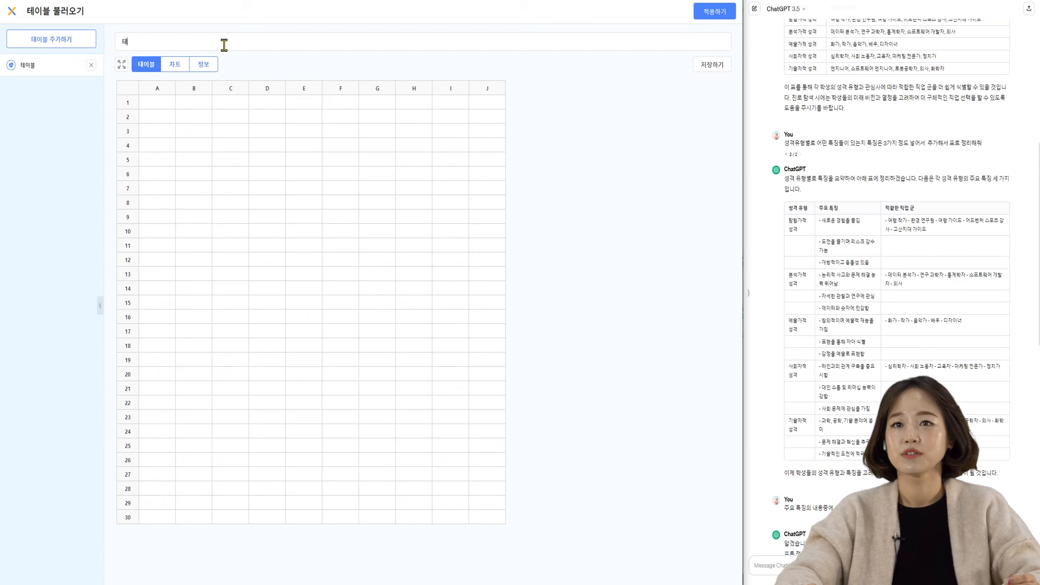
type("t")
key("BackSpace")
key("BackSpace")
key("BackSpace")
type("성격에 따른 ")
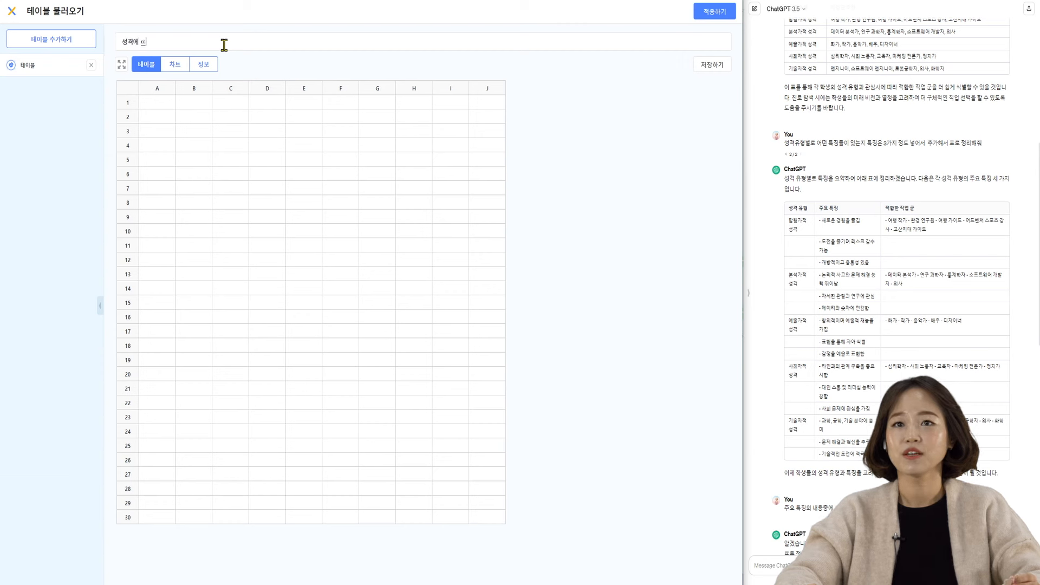
type("직업")
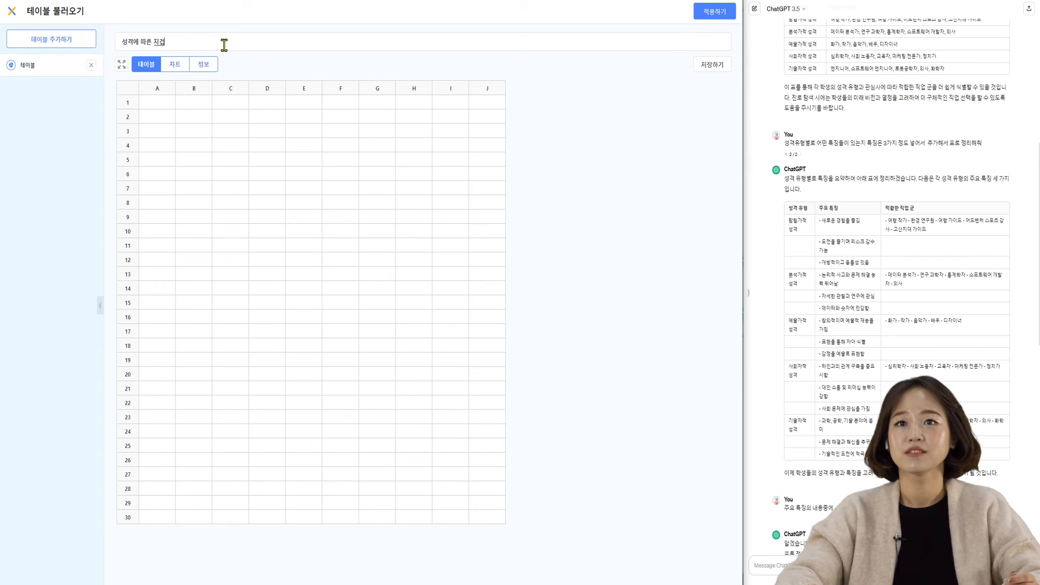
key("BackSpace")
key("BackSpace")
type("적")
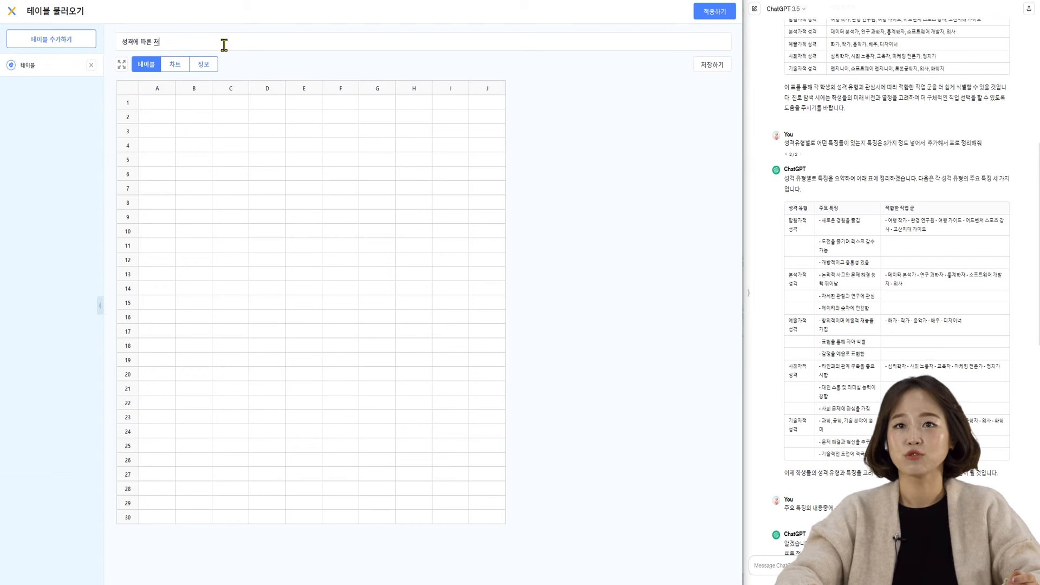
type("업ㄱ")
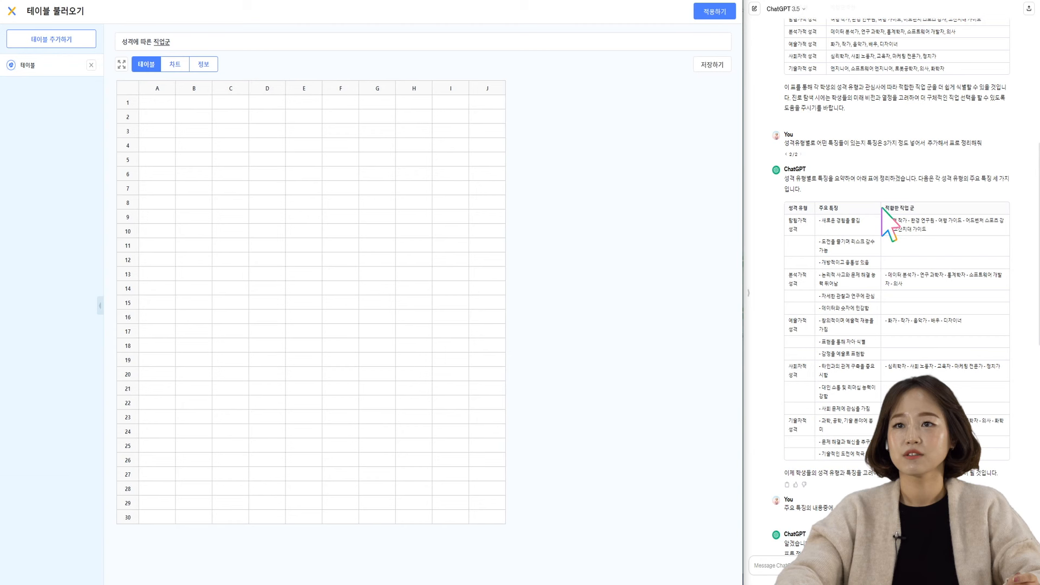
left_click(441, 37)
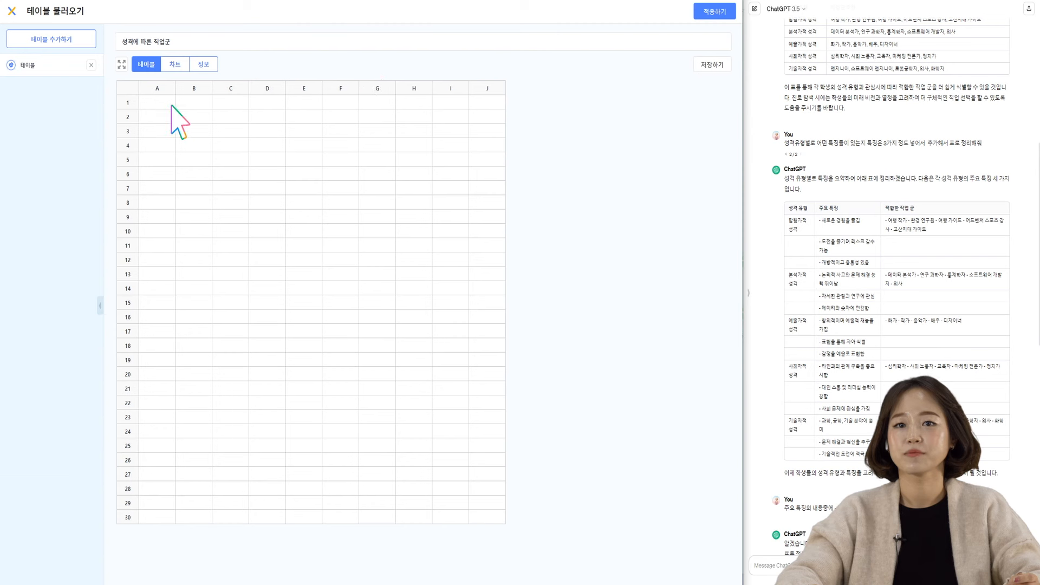
Enter the column headings 탐험가적 성격, 분석가적 성격 and 예술가적 성격 in cells A1 to C1
left_click(154, 102)
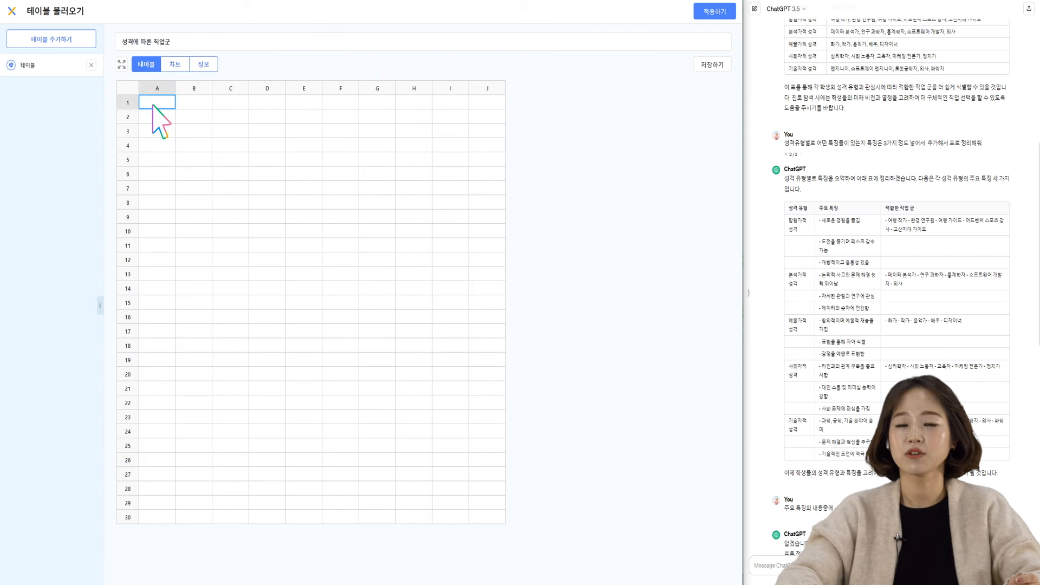
type("ㅌ험가져 성ㄱ")
key("Tab")
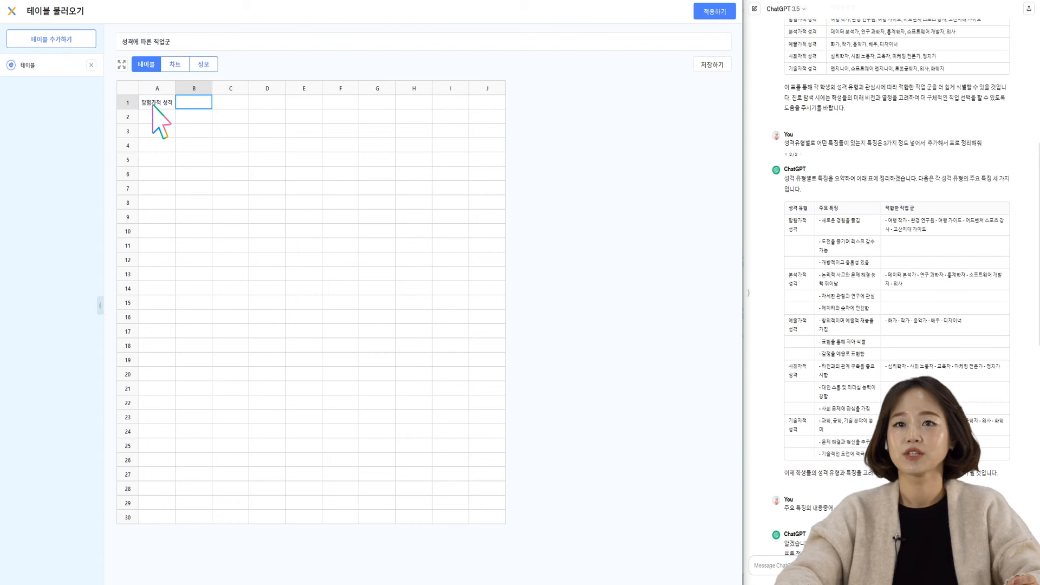
type("분석")
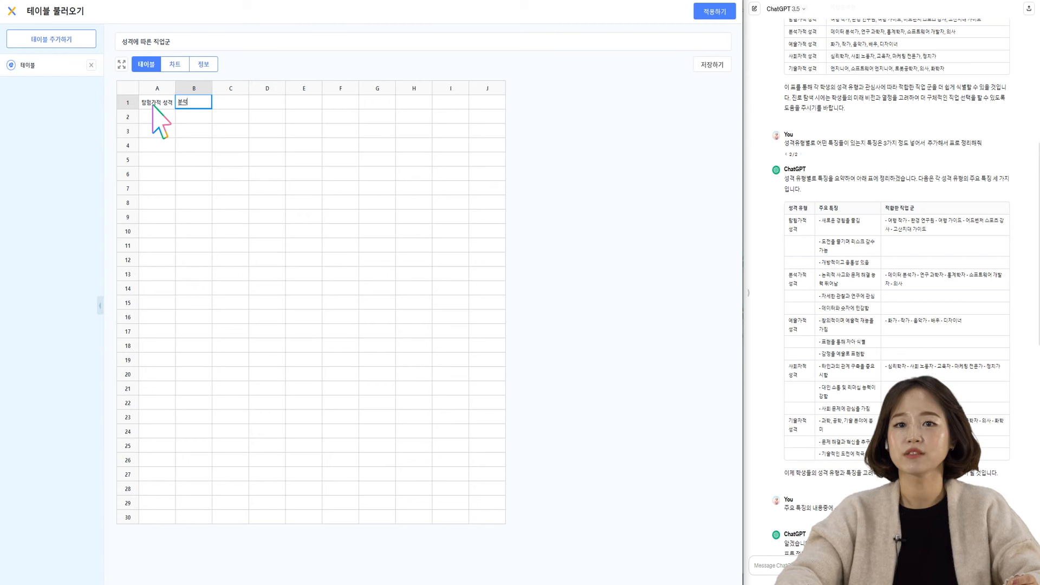
type("가적 성격")
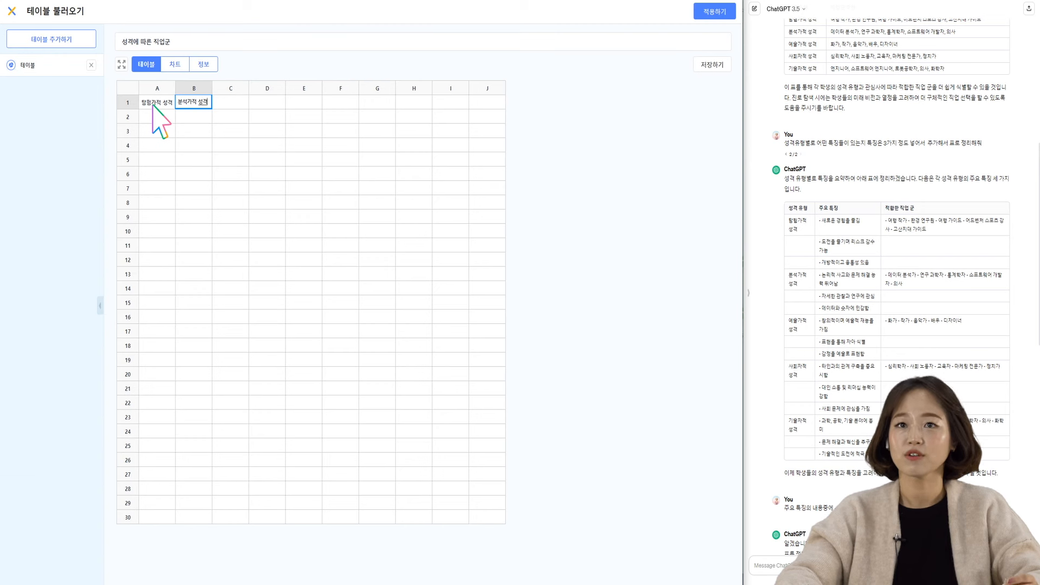
key("Tab")
type("ㅇ")
type("술가적 성격")
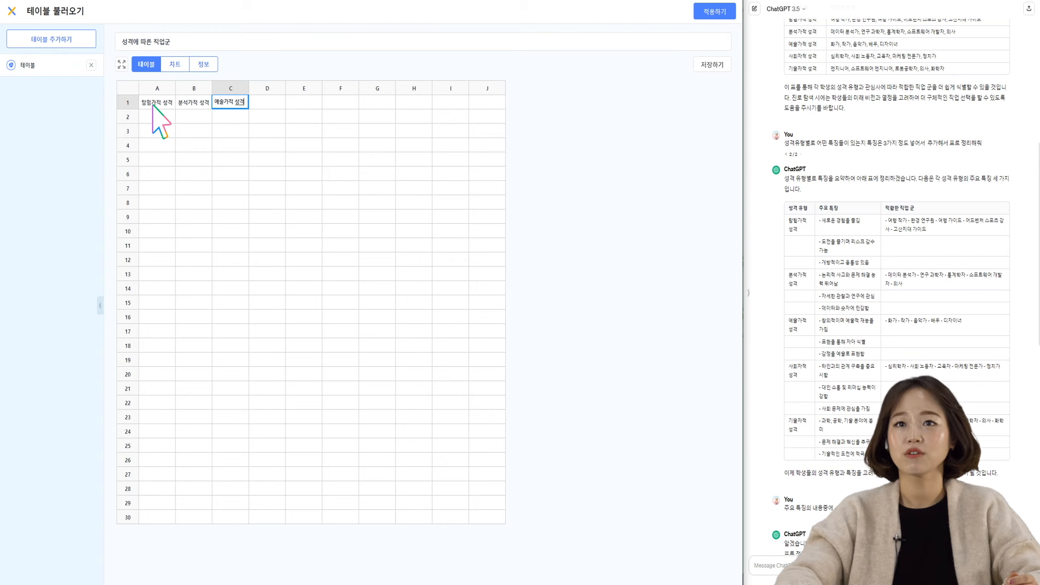
Enter the column headings 사회자적 성격 and 기술자적 성격 in cells D1 and E1
key("Tab")
type("사회자적")
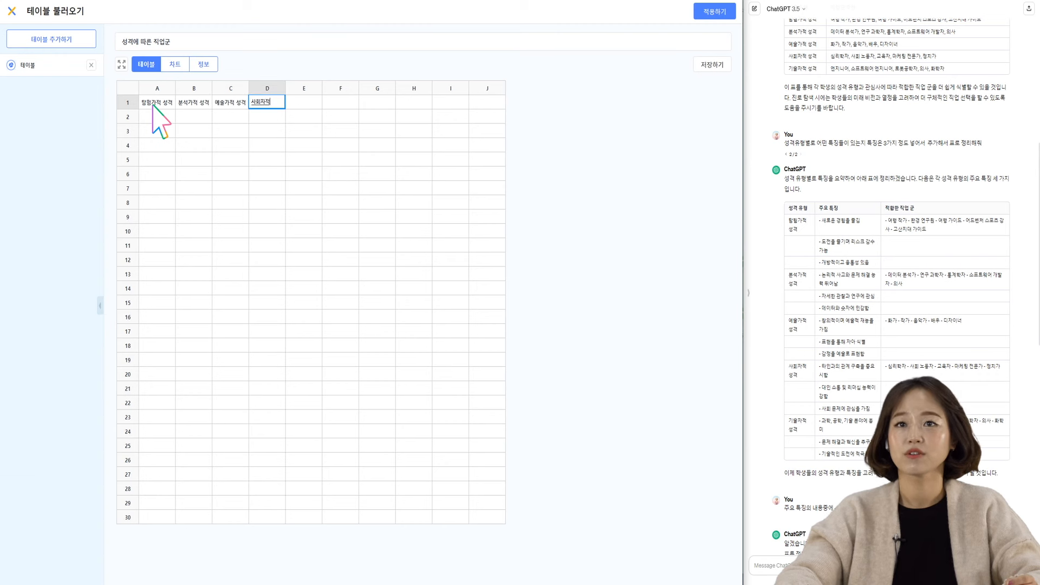
type(" 성격")
key("Tab")
type("ㄱ")
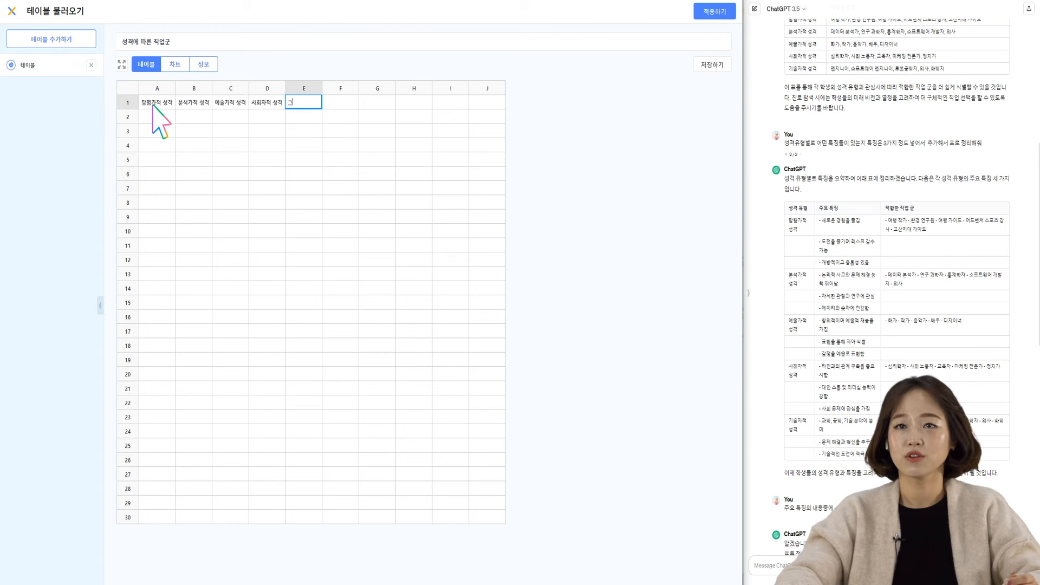
type("수")
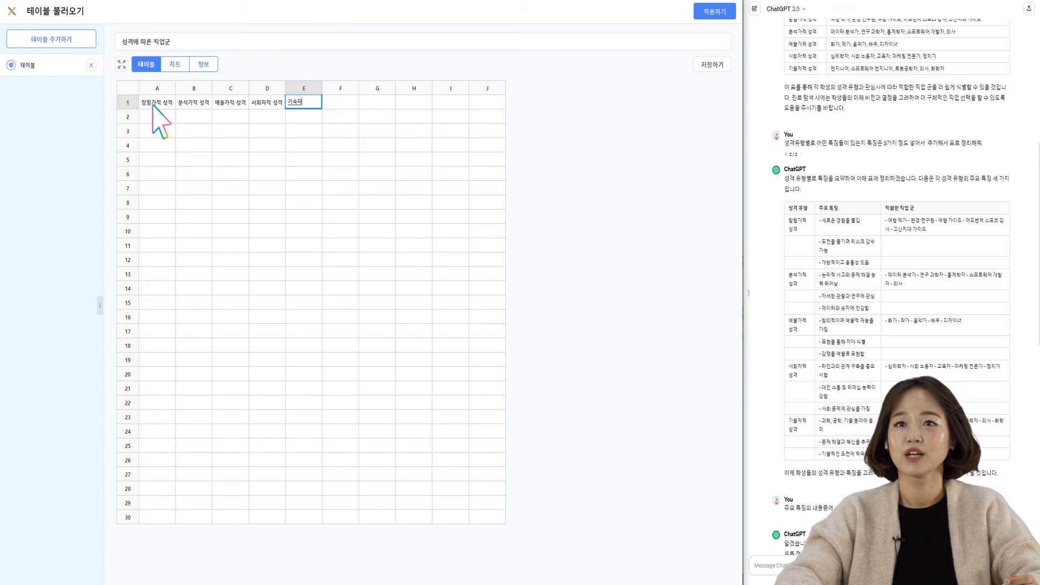
key("BackSpace")
key("BackSpace")
key("BackSpace")
key("BackSpace")
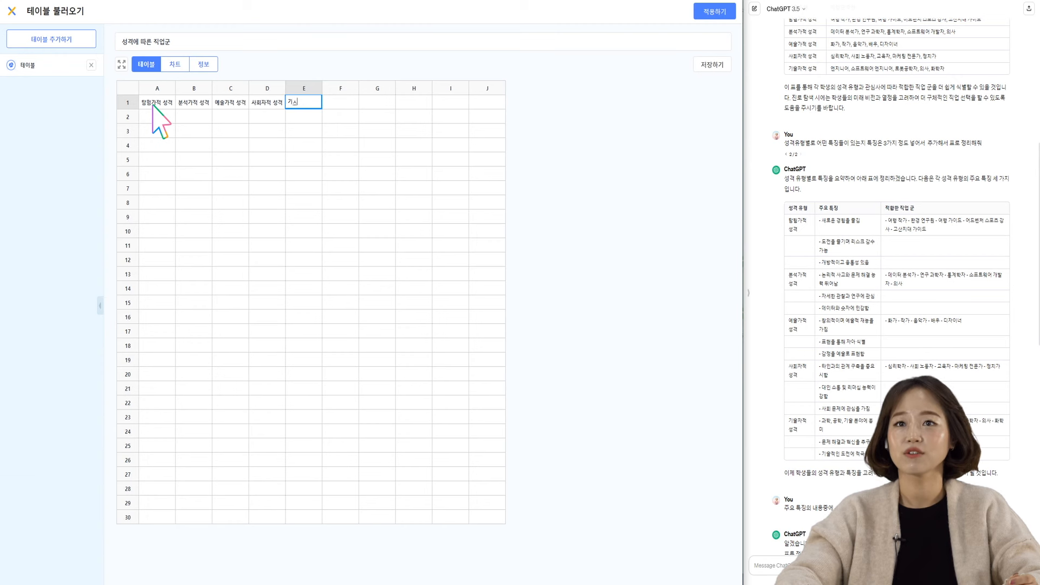
type("술자적 성격")
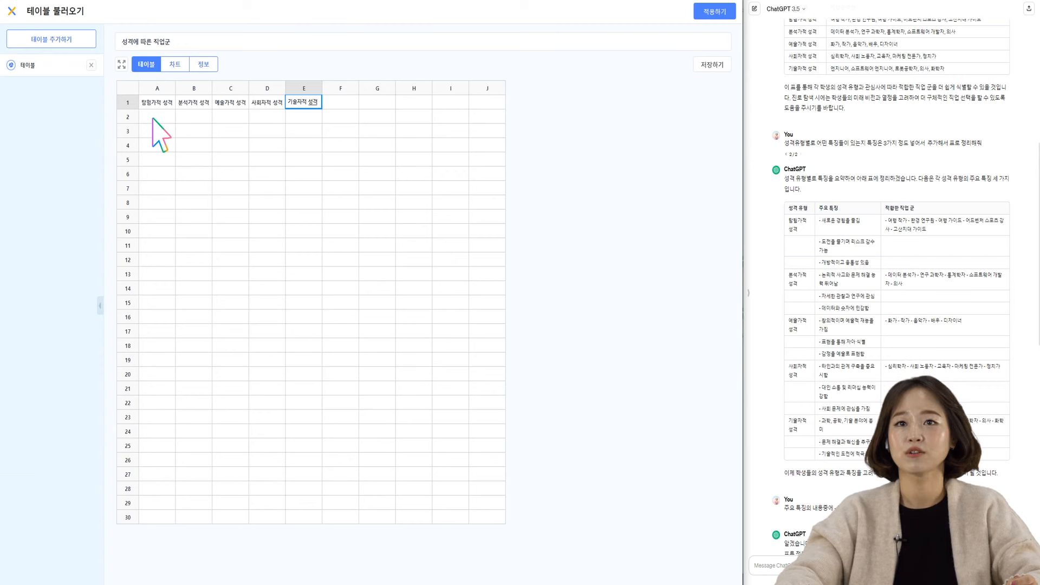
Enter the traits "새로운 경험을 즐기는 편" in cell A2 and "논리적 사고와 문제 해결 능력이 뛰어난 편" in cell B2
left_click(155, 119)
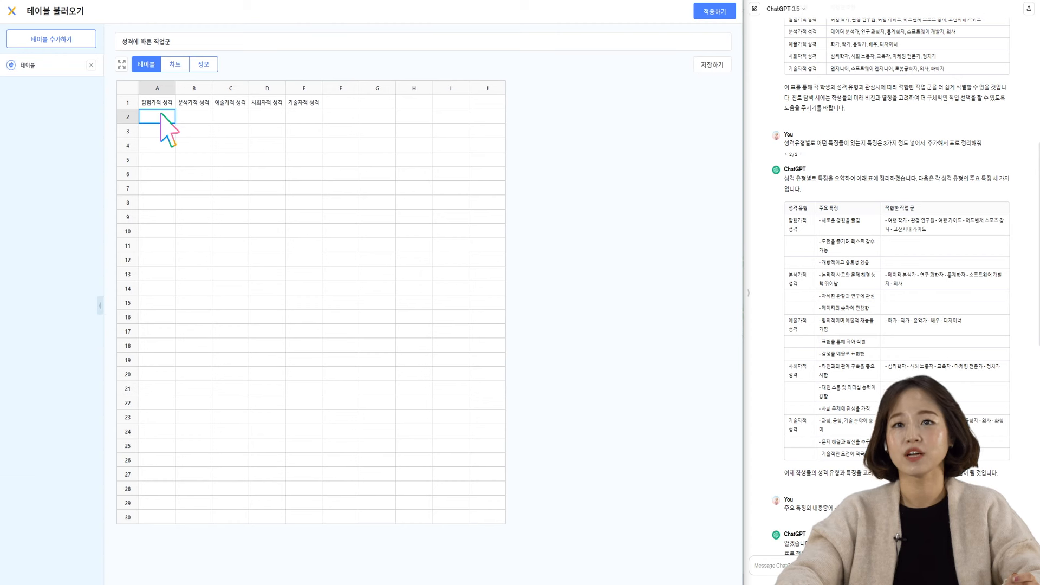
type("새로운 경")
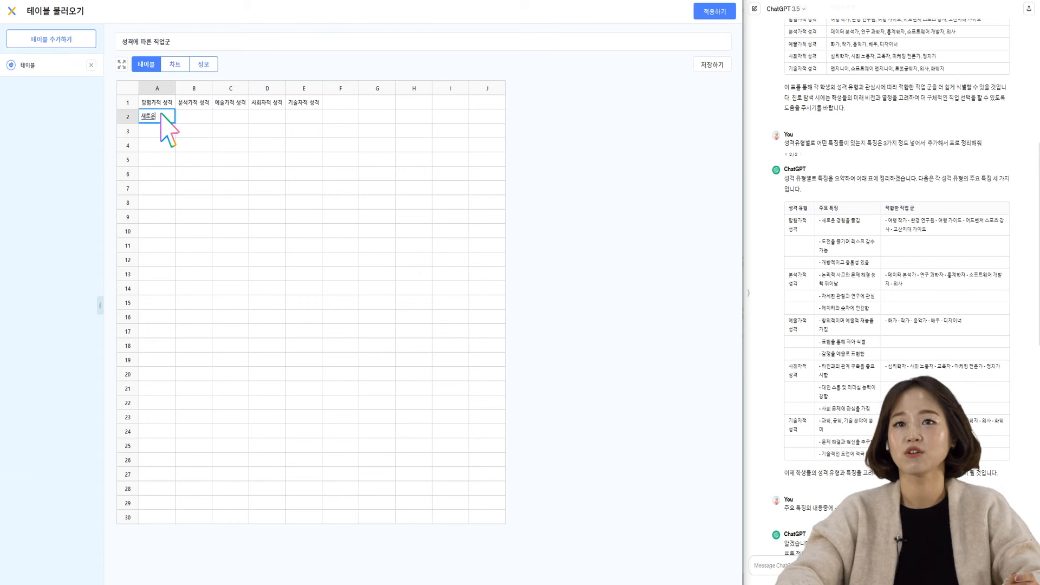
type("험을 즐기는 표")
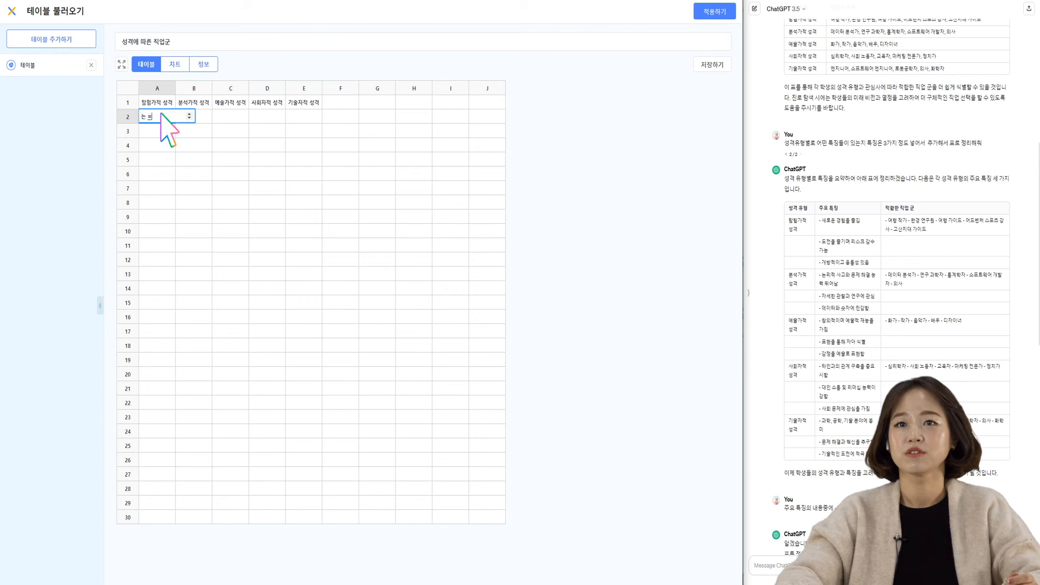
left_click(201, 121)
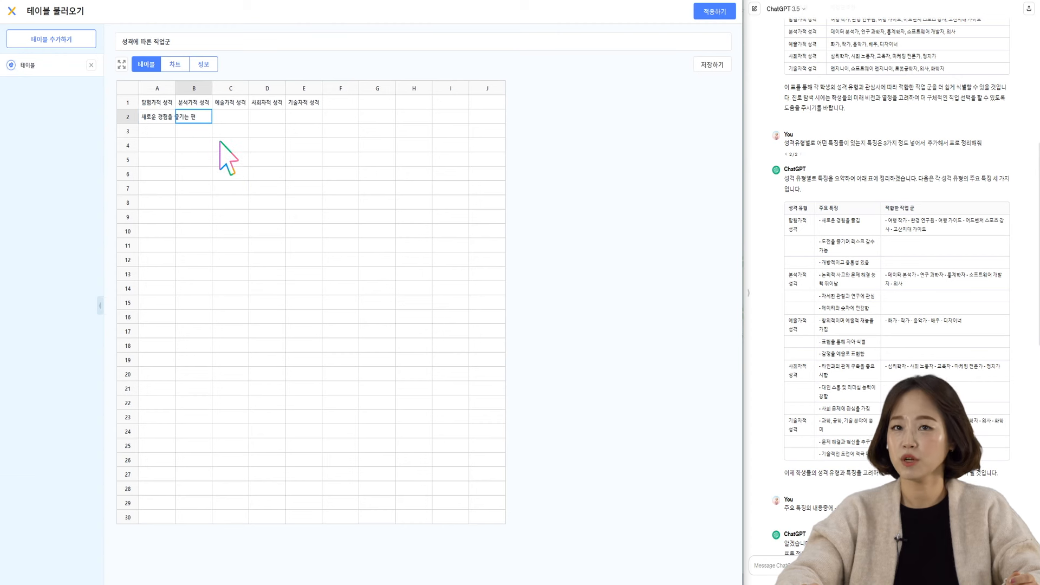
type("논리적 ㅅㅏ고와 문제 해겨")
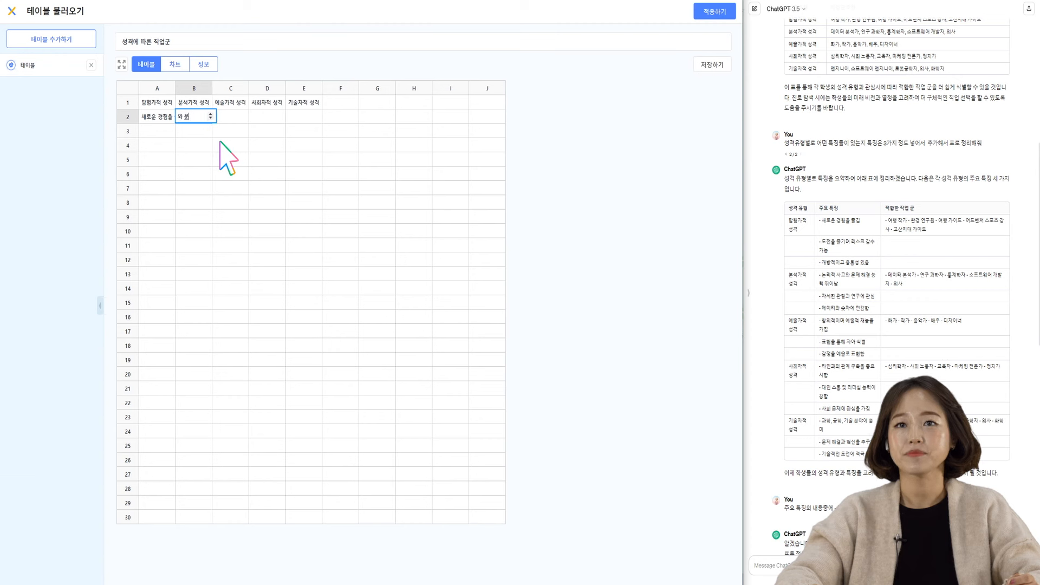
type("ㄹ 능력이")
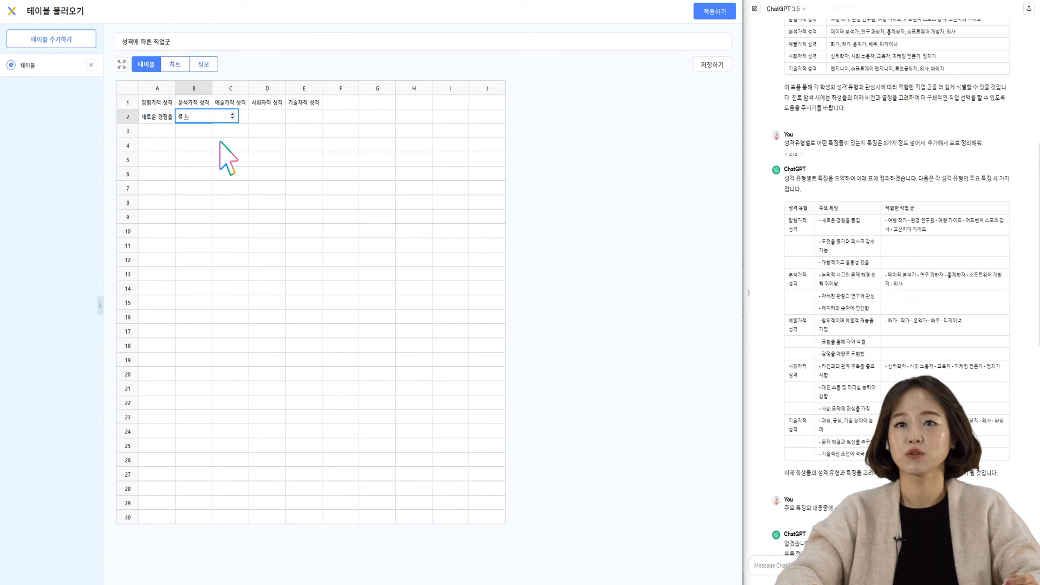
type(" 뛰어난 편")
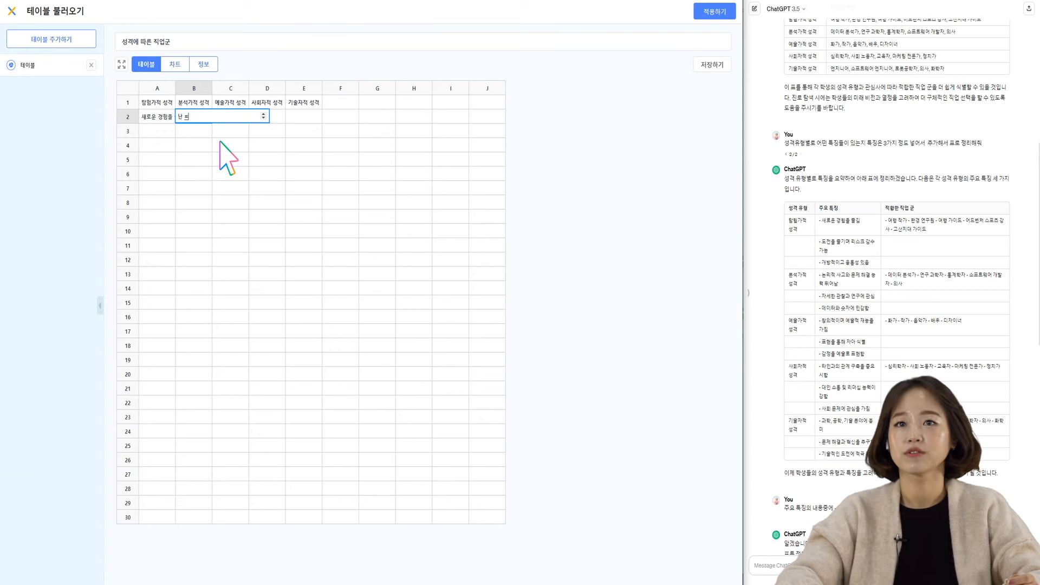
Enter the traits "창의적이며 예술적재능을 가진 편" in cell C2 and "대인 소통 및 리더십 능력이 강한 편" in cell D2
key("Tab")
type("창의적이며")
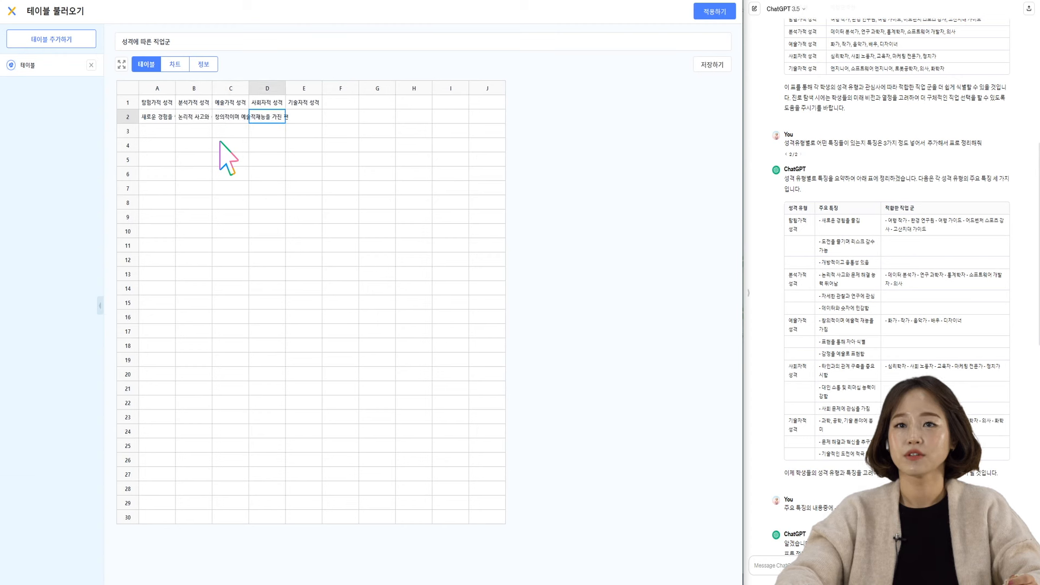
type("대인 ㅅ소통 및 리더십 능력이 강함")
key("Tab")
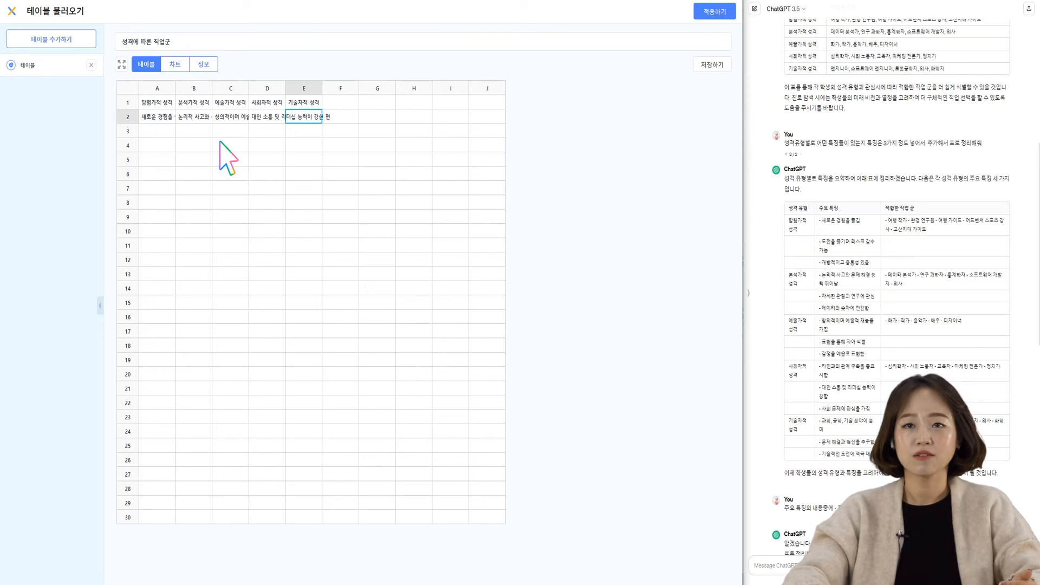
Enter the trait "기술적인 도전에 적극적으로 대응하는 편" in cell E2 under 기술자적 성격
type("기술적인 도전에")
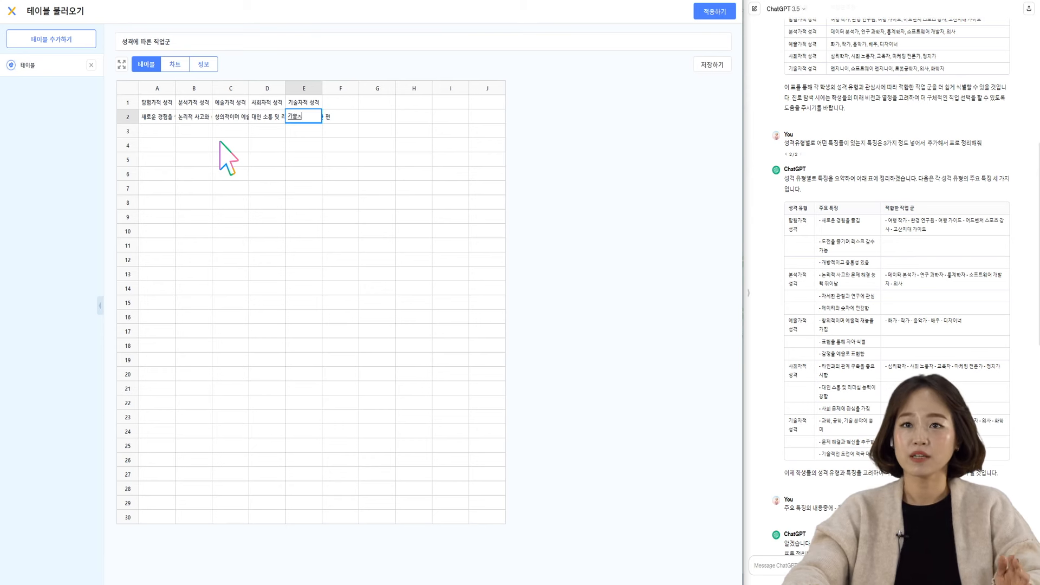
type(" 적")
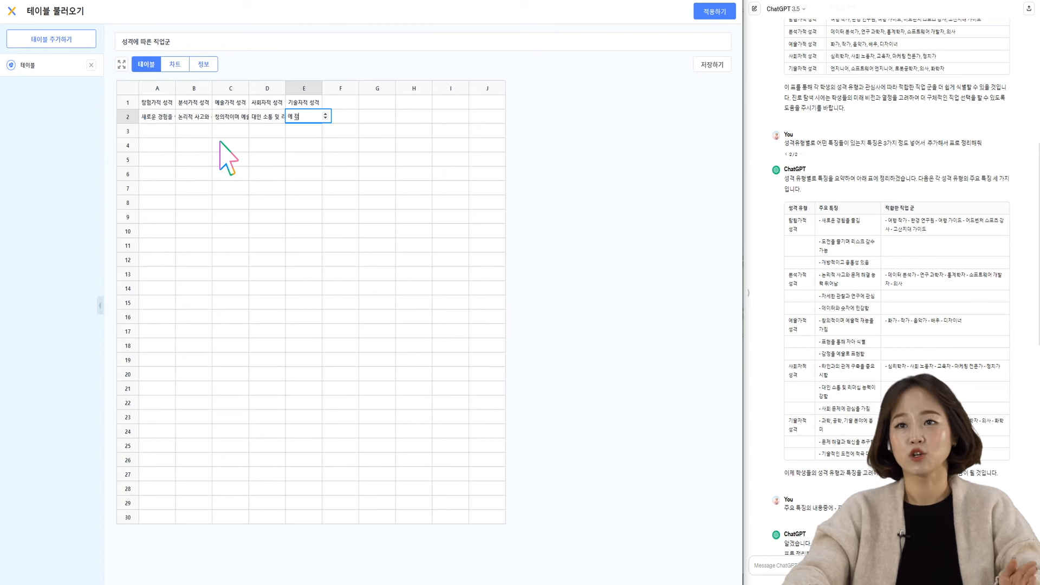
type("극적으로 대응하는 능ㅇㄹ")
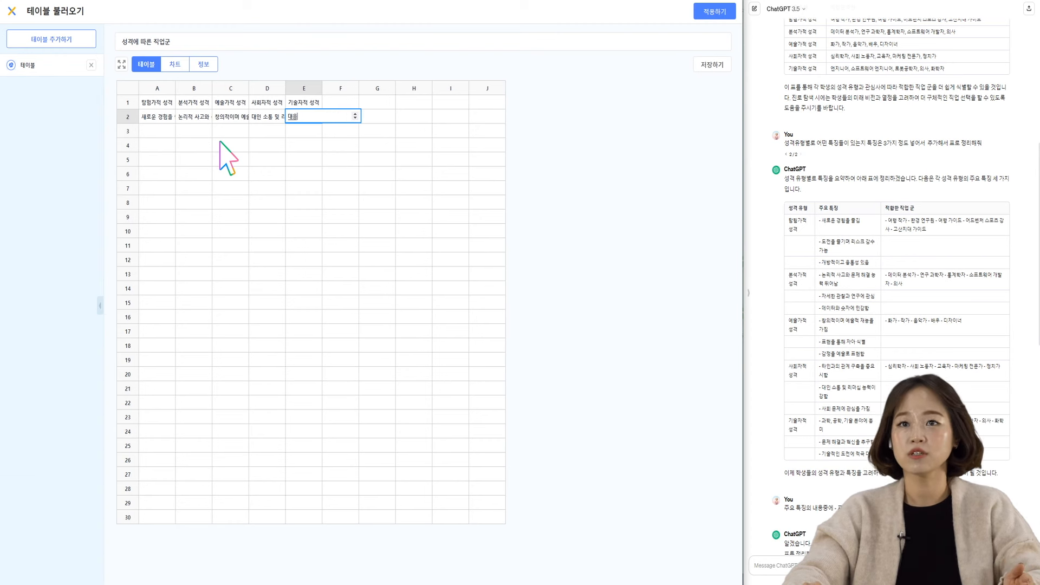
key("Return")
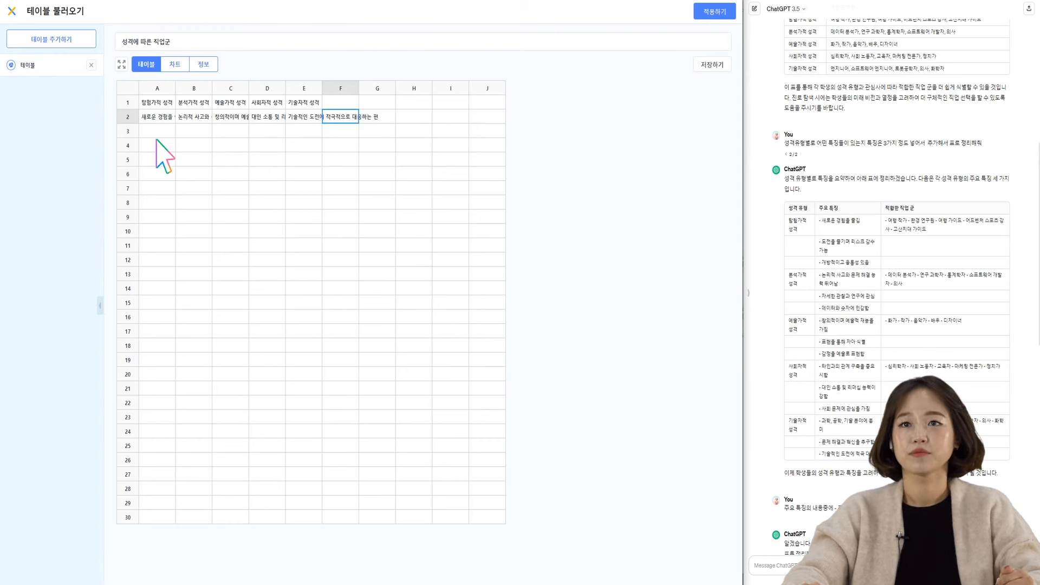
Enter the jobs "여행작가, 여행가이드, 어드벤처 스포츠강사" in cell A3 under 탐험가적 성격
left_click(154, 131)
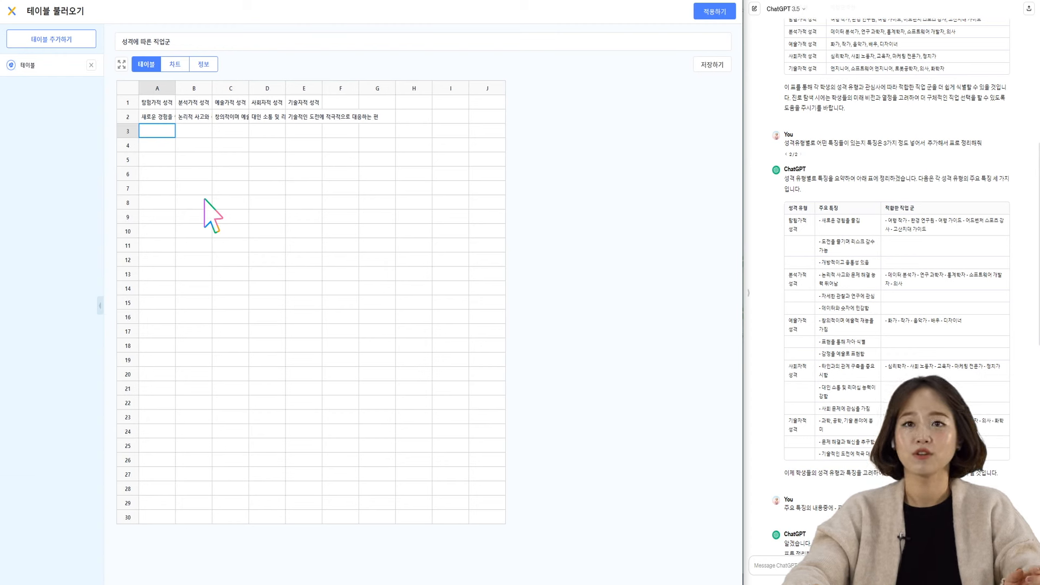
type("여행작가")
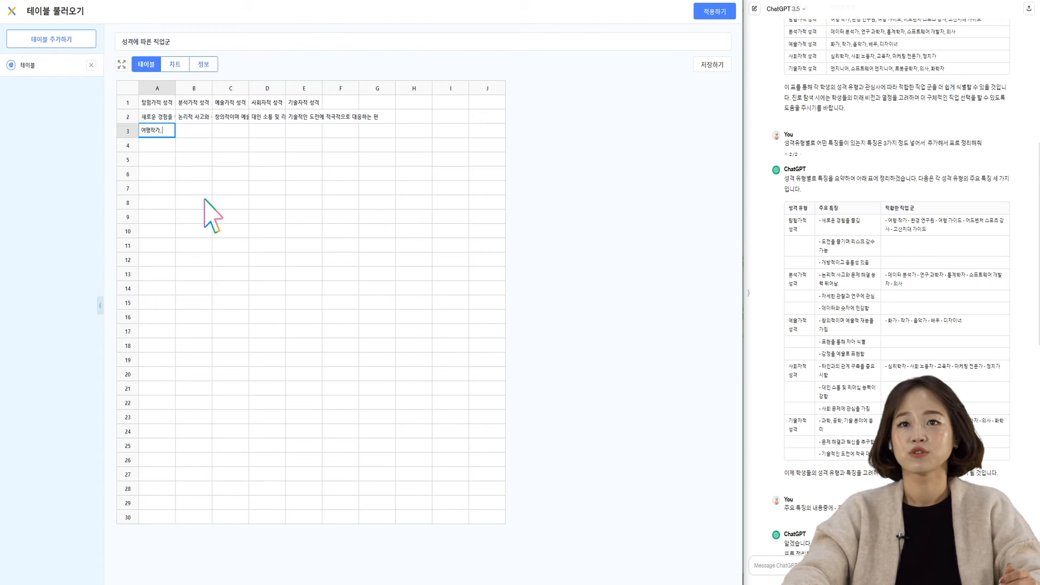
type(",여행가이드,")
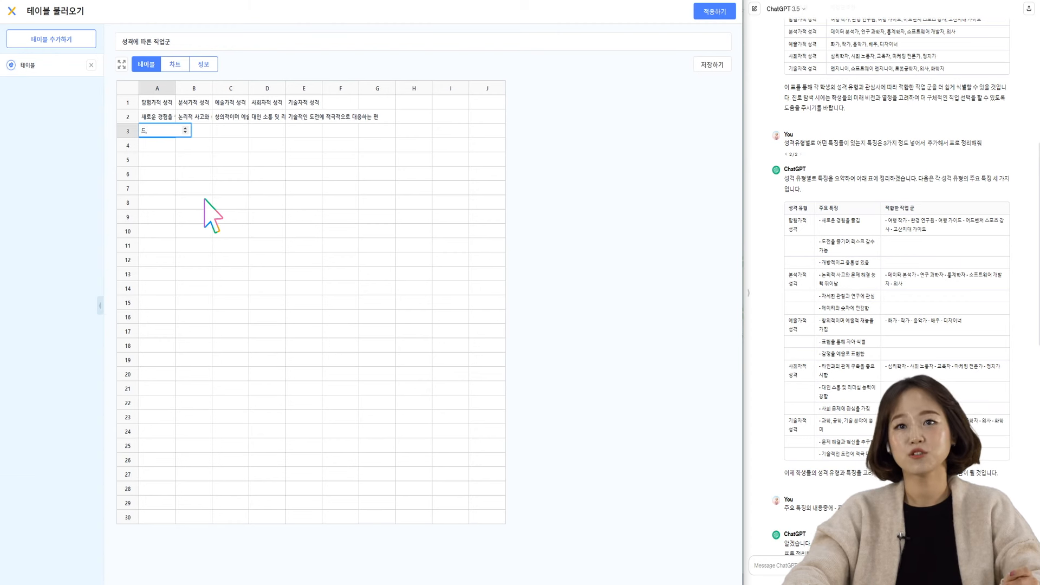
type("어드벤처 스포츠강사")
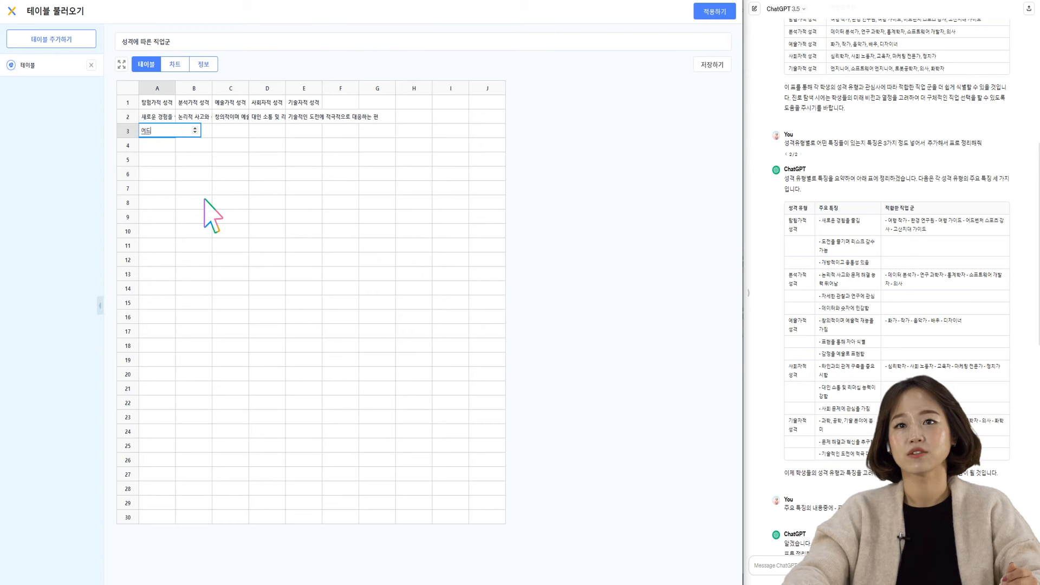
key("Tab")
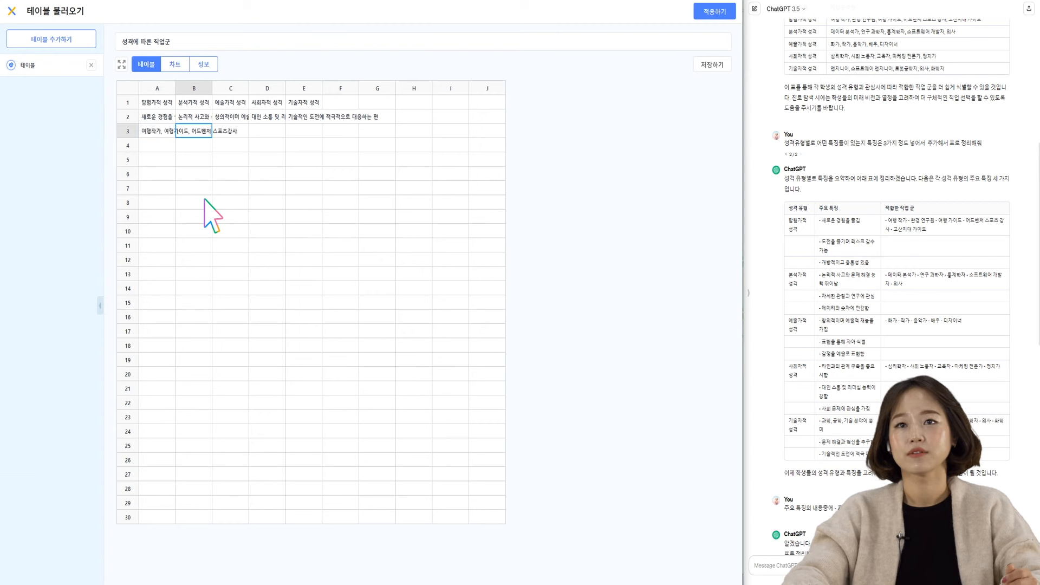
Enter the jobs "데이터분석가, 연구과학자, 통계학자" in cell B3 and "화가, 작가, 음악가, 배우, 디자이너" in cell C3
type("ㄷ데이터분석가, 연구과학자, 통계학자")
key("Tab")
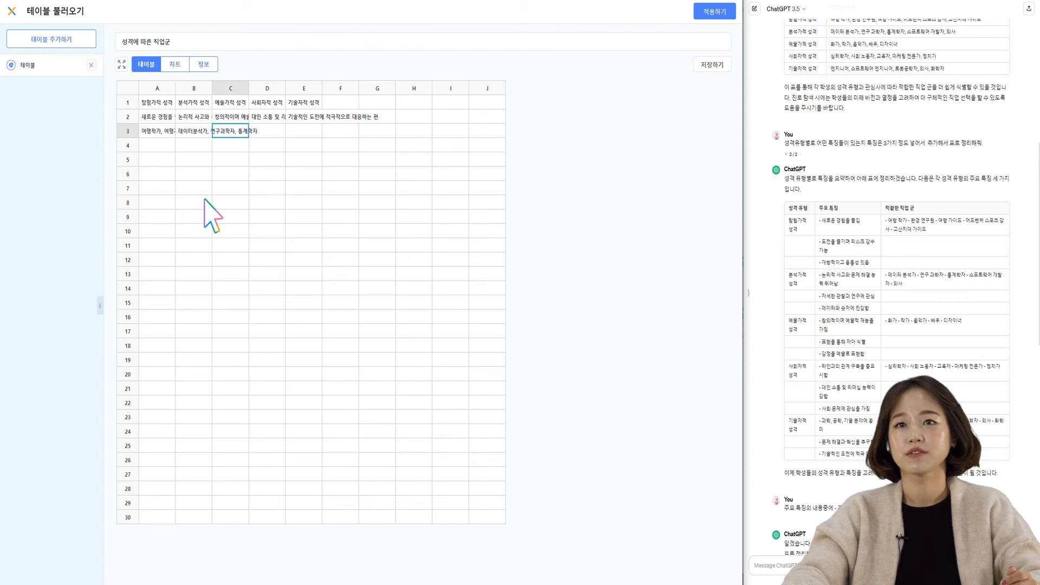
type("화가, 작가, 음악가, 배우, 디자이너")
key("Tab")
Enter the jobs "심리학자, 사회 노동자, 교육자, 정치가" in cell D3 under 사회자적 성격
type("심리")
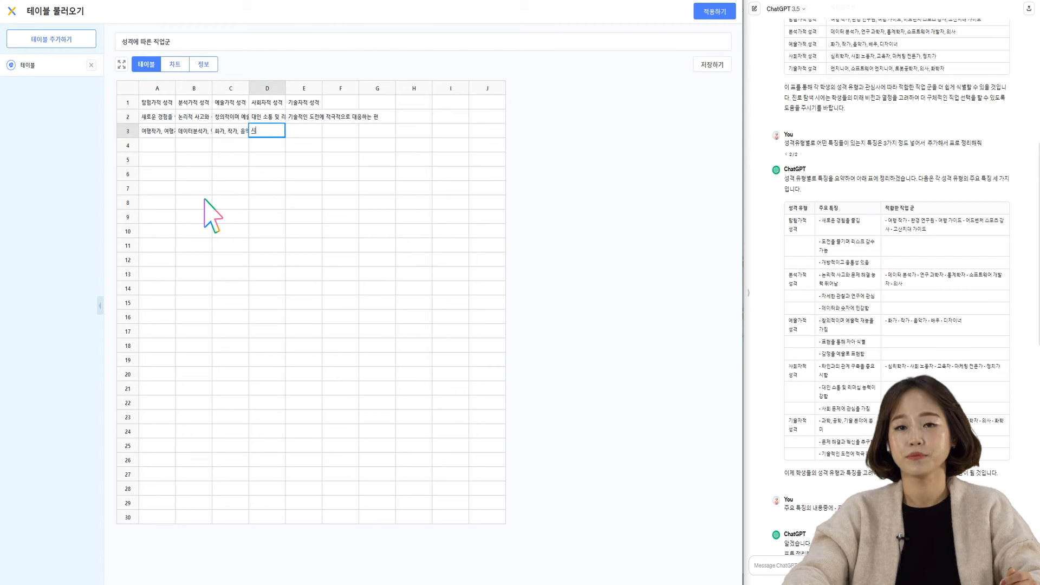
type("학자, 사회 노동자, 교육자, 마케팅 전문가, 정치가")
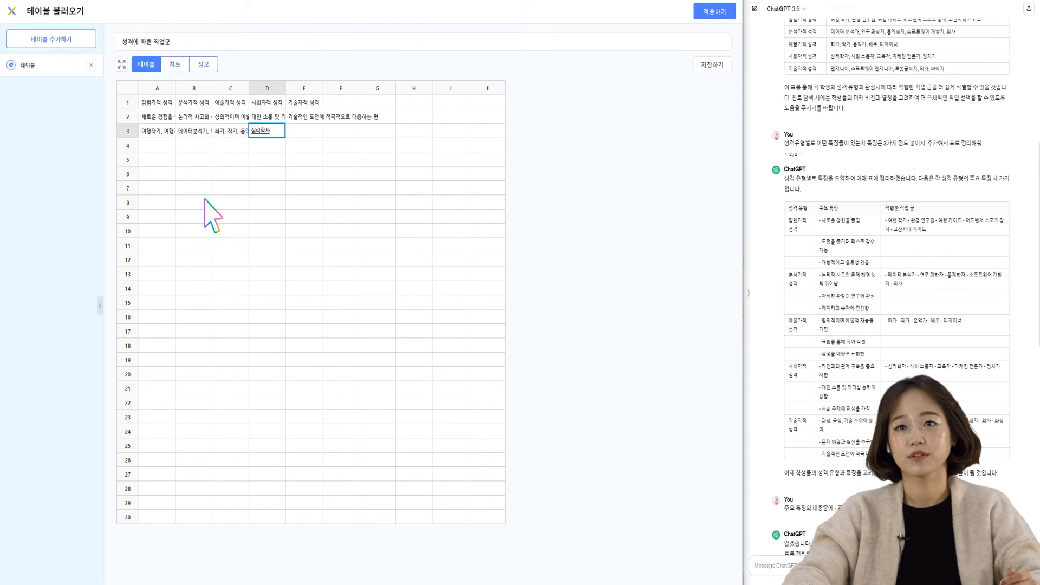
key("Tab")
Try to enter the jobs "엔지니어, 로봇공학자, 의사, 화학자" in cell E3 under 기술자적 성격
type("엔지니어, ")
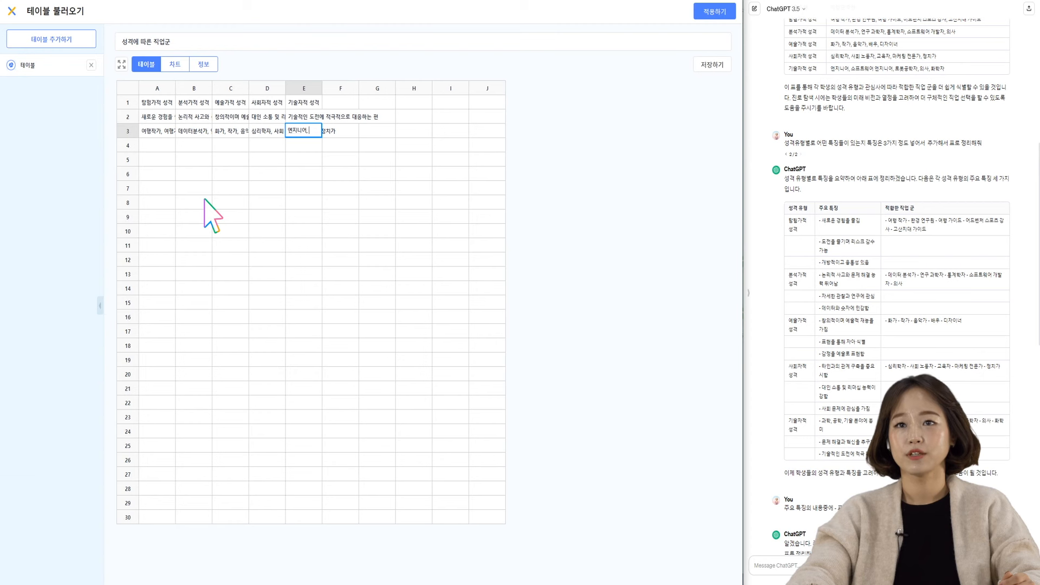
type("로봇공학자, 의사, 화학자")
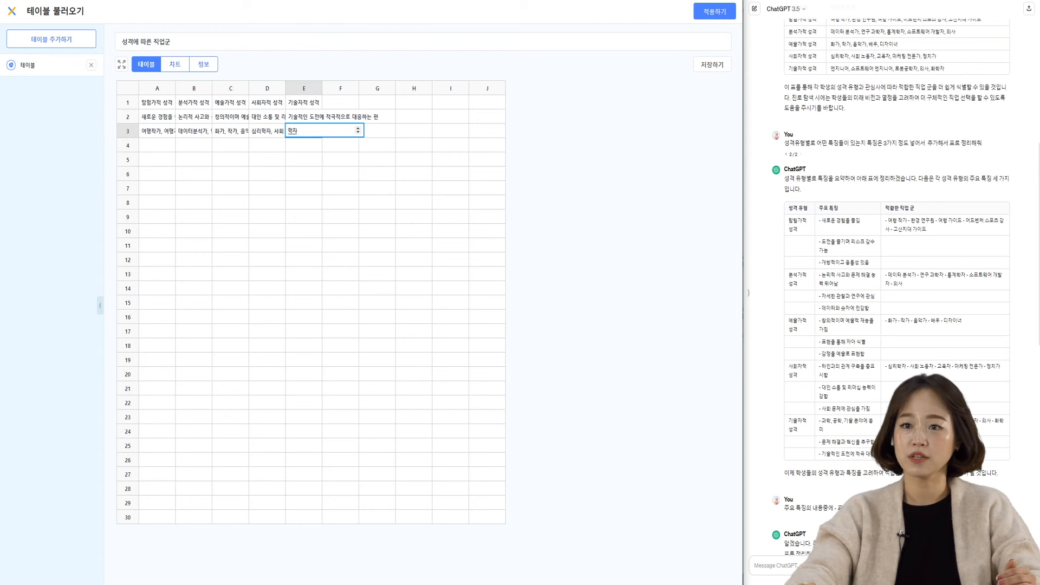
type("ㅣ")
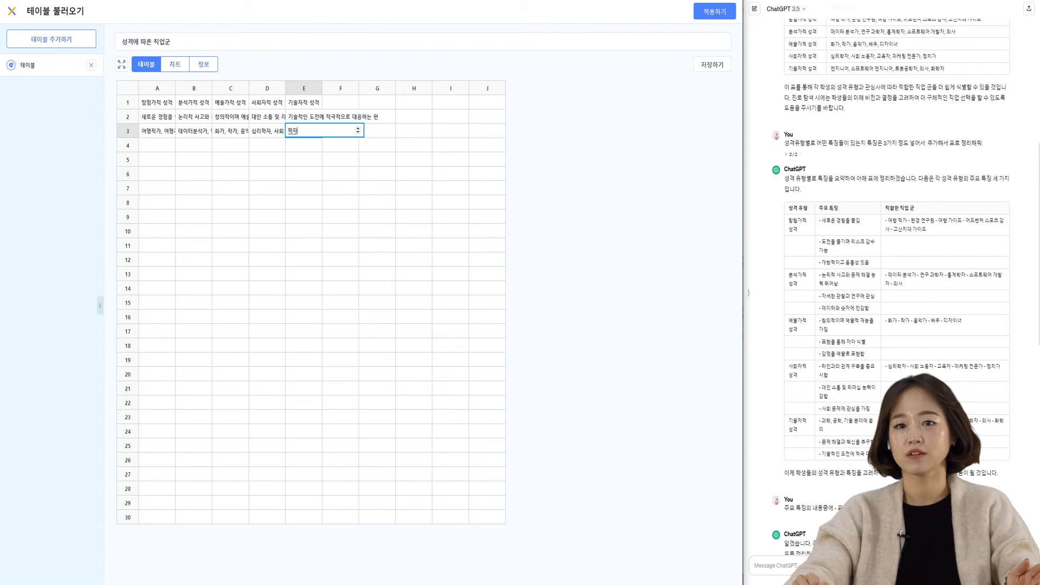
key("BackSpace")
key("BackSpace")
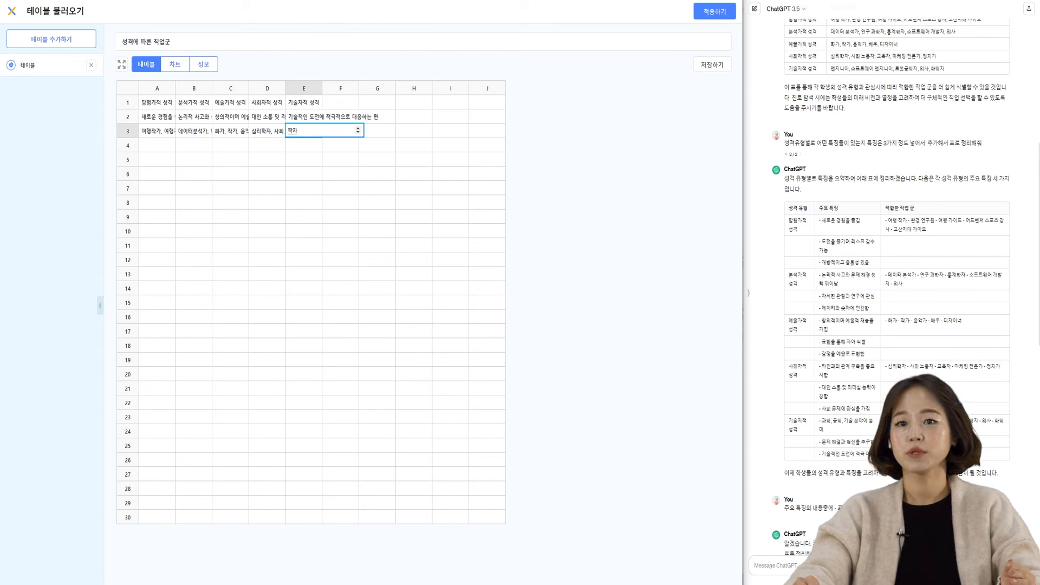
Insert a blank row between rows 2 and 3 of the table and delete it again (행 삭제)
mouse_move(128, 124)
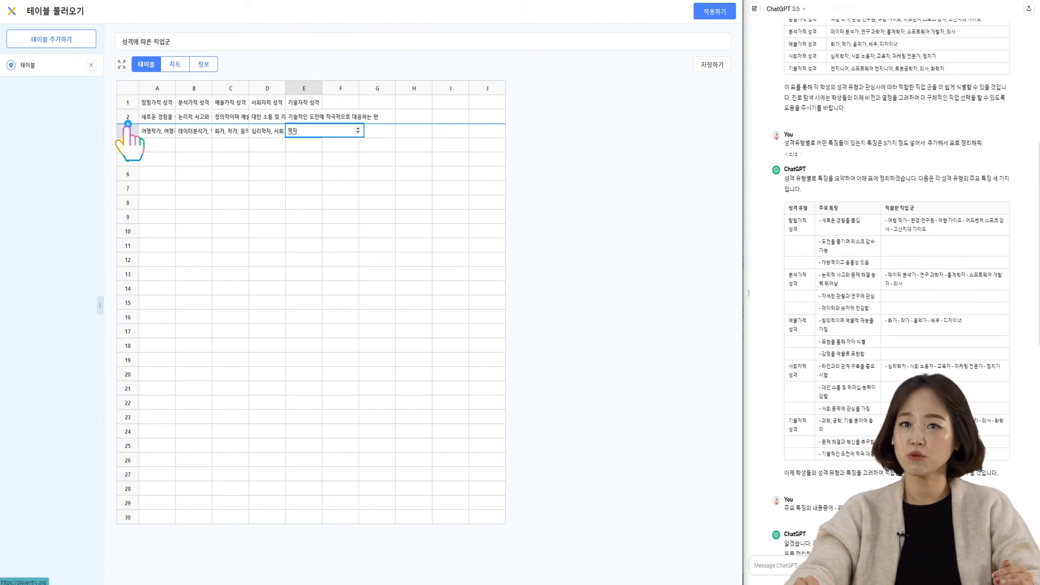
left_click(128, 124)
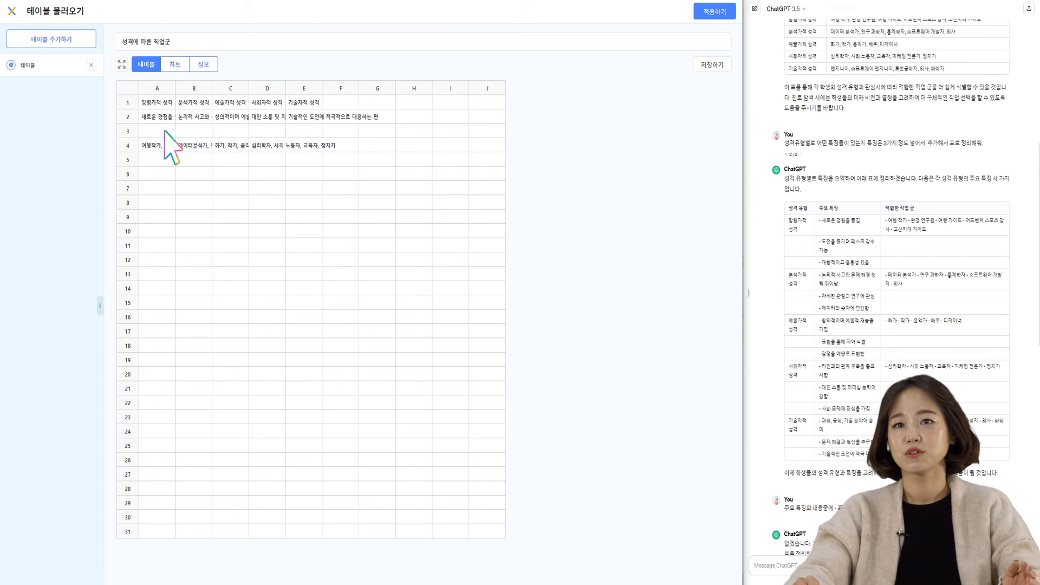
right_click(129, 130)
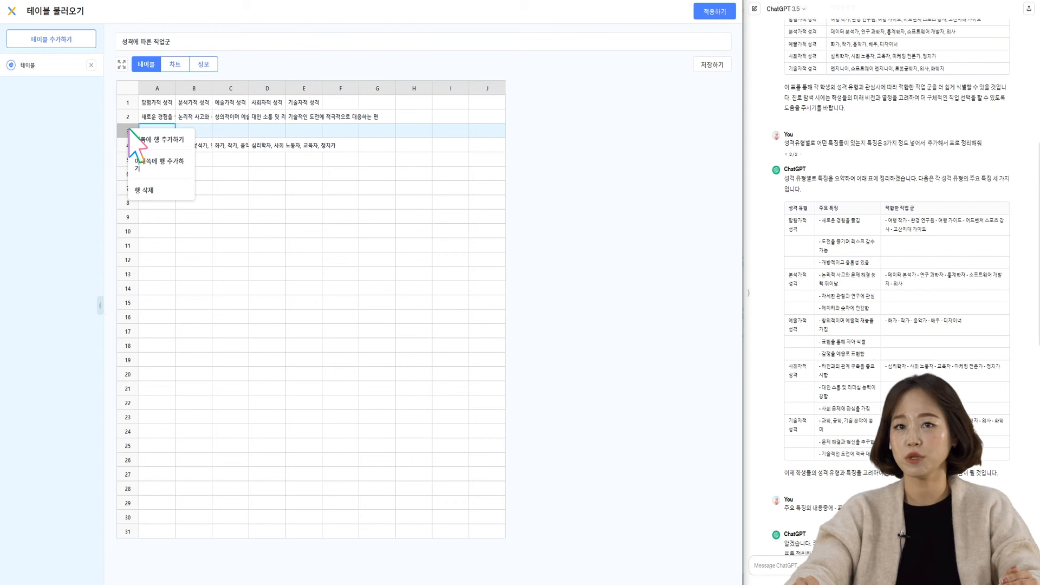
left_click(142, 190)
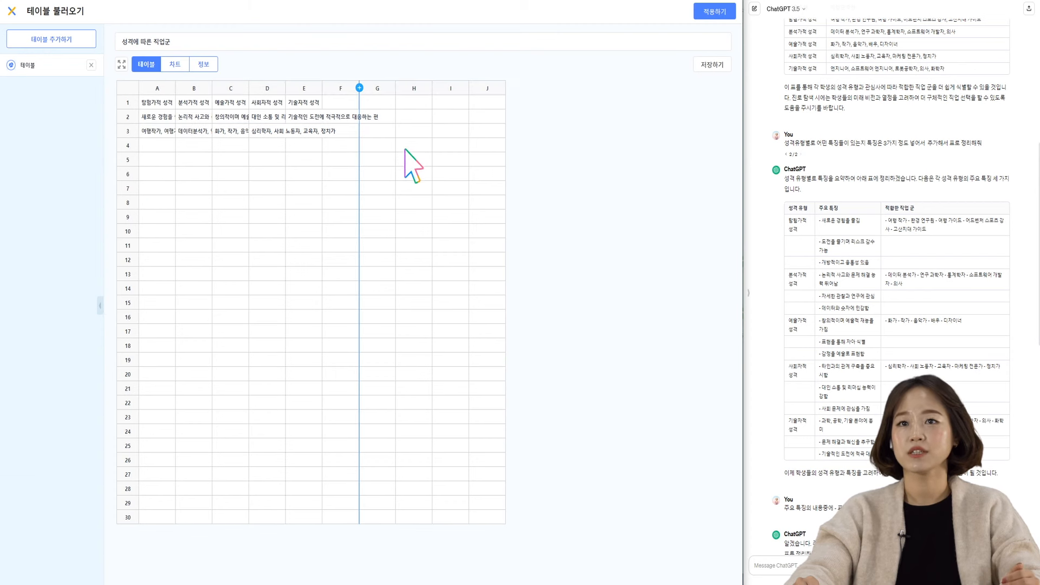
Save the table, apply it to the project, and widen the block palette so the full table blocks can be read
left_click(702, 76)
left_click(406, 319)
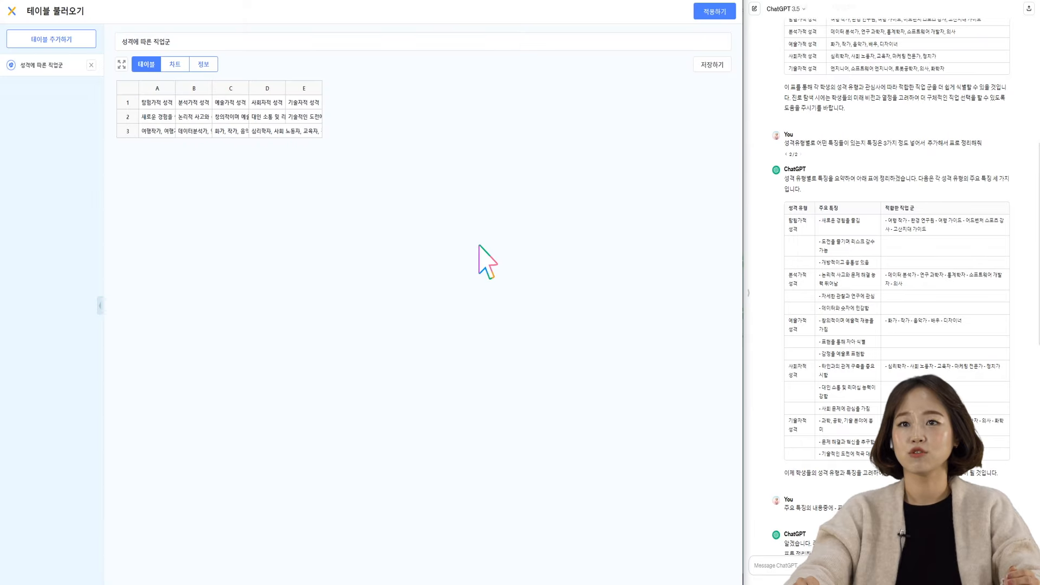
left_click(702, 18)
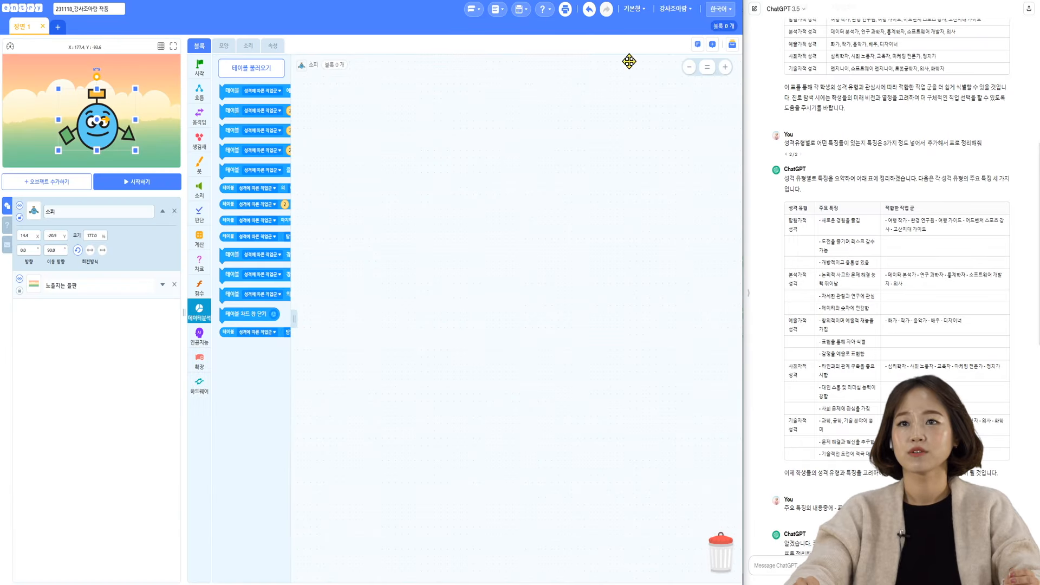
left_click_drag(293, 320, 399, 317)
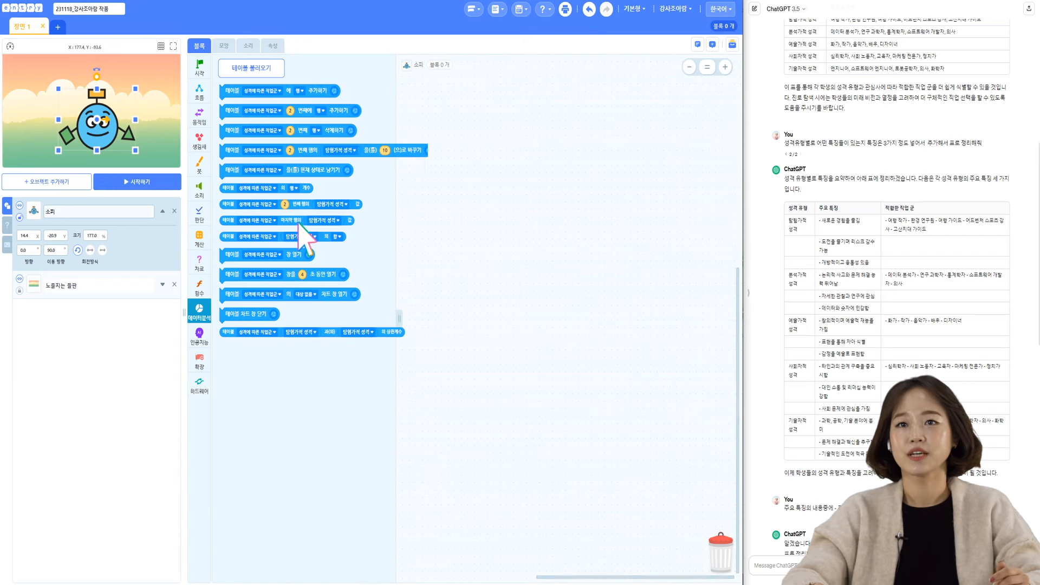